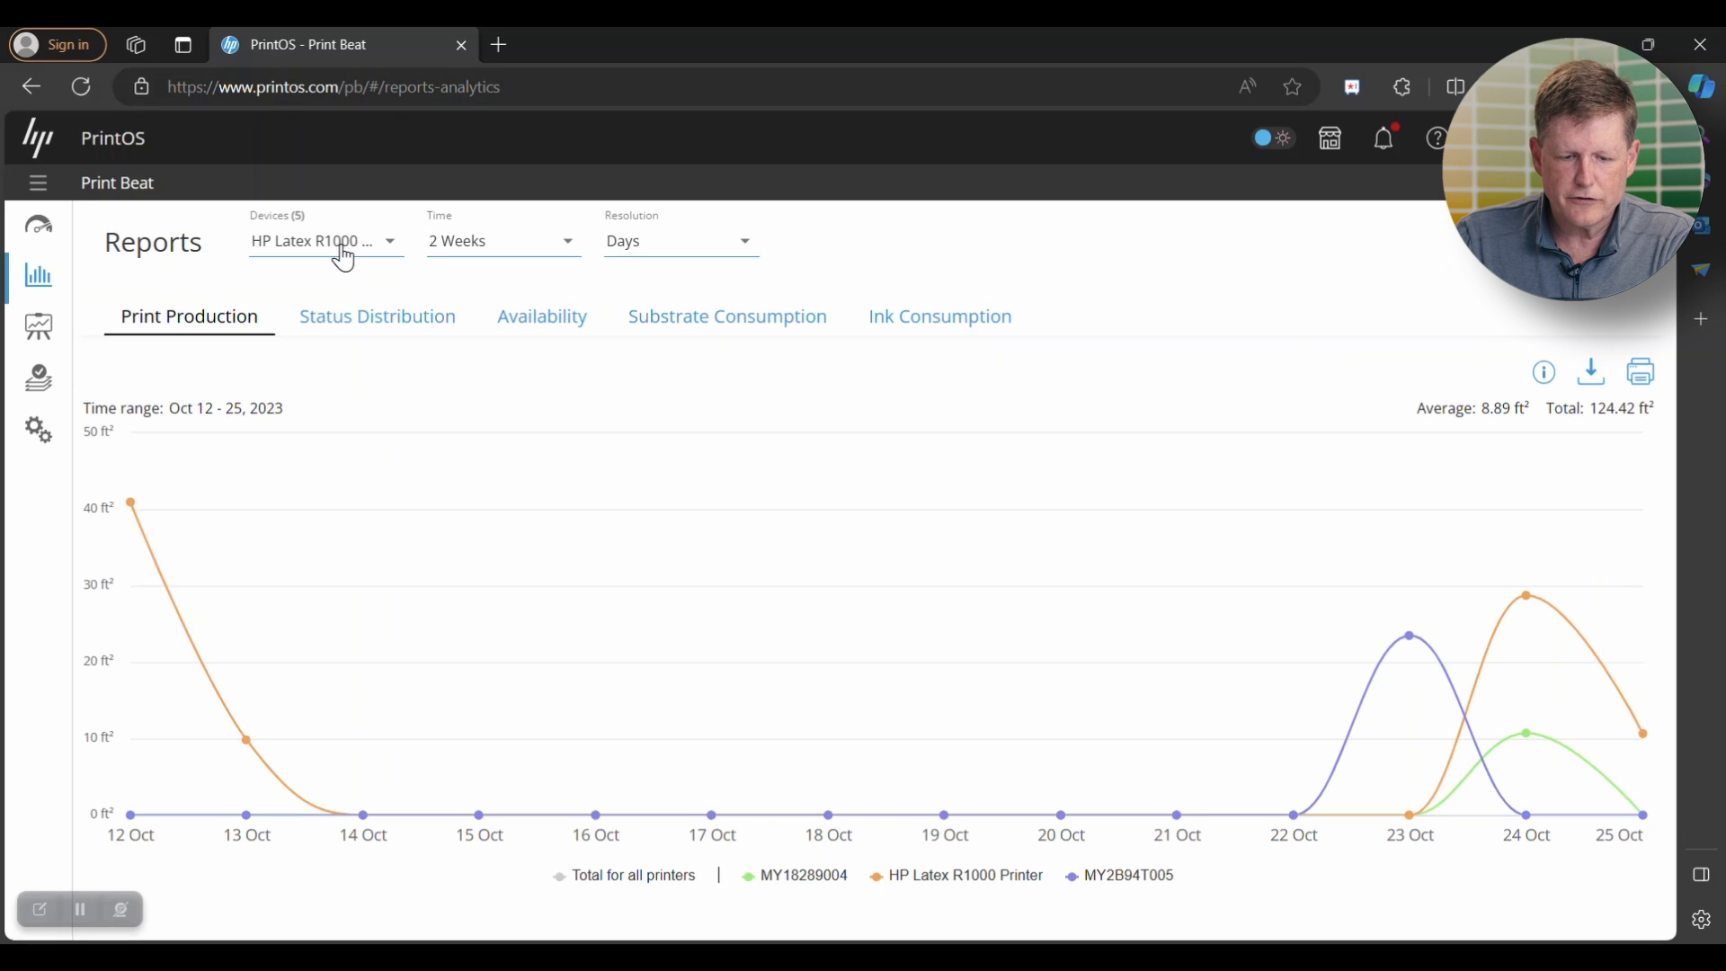
- Filter the print production report to only the HP Latex R1000 Printer and set its time range to 1 Week
{"action": "left_click", "coordinate": [343, 257]}
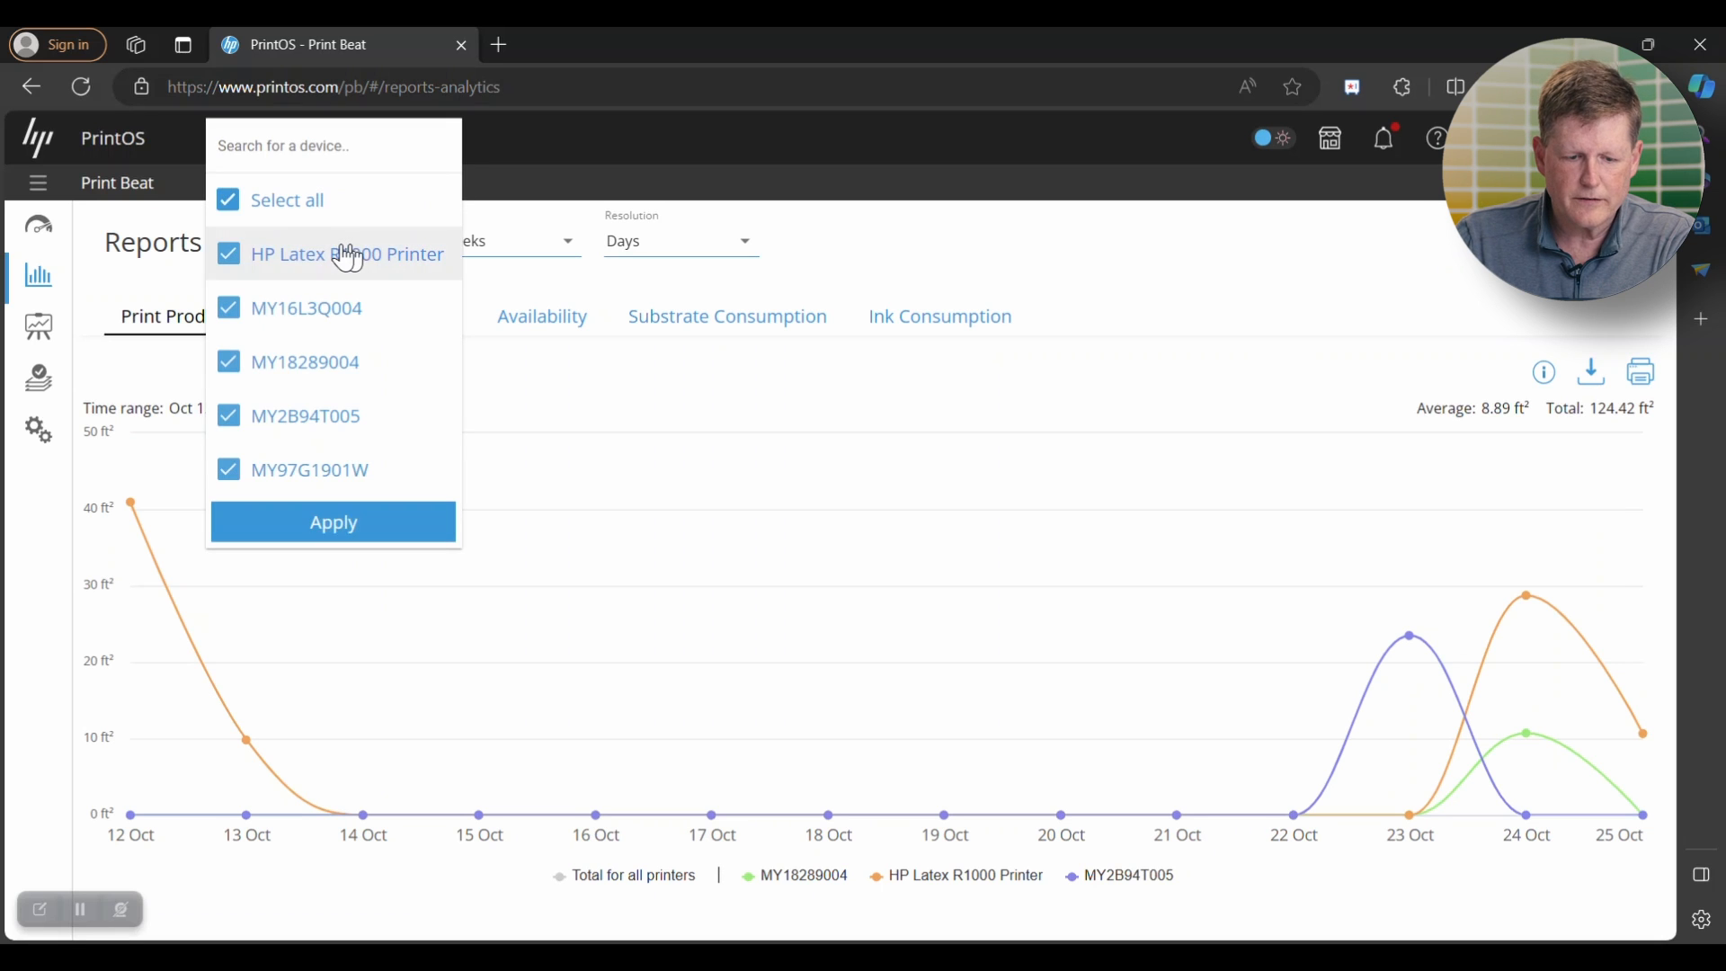
{"action": "left_click", "coordinate": [230, 203]}
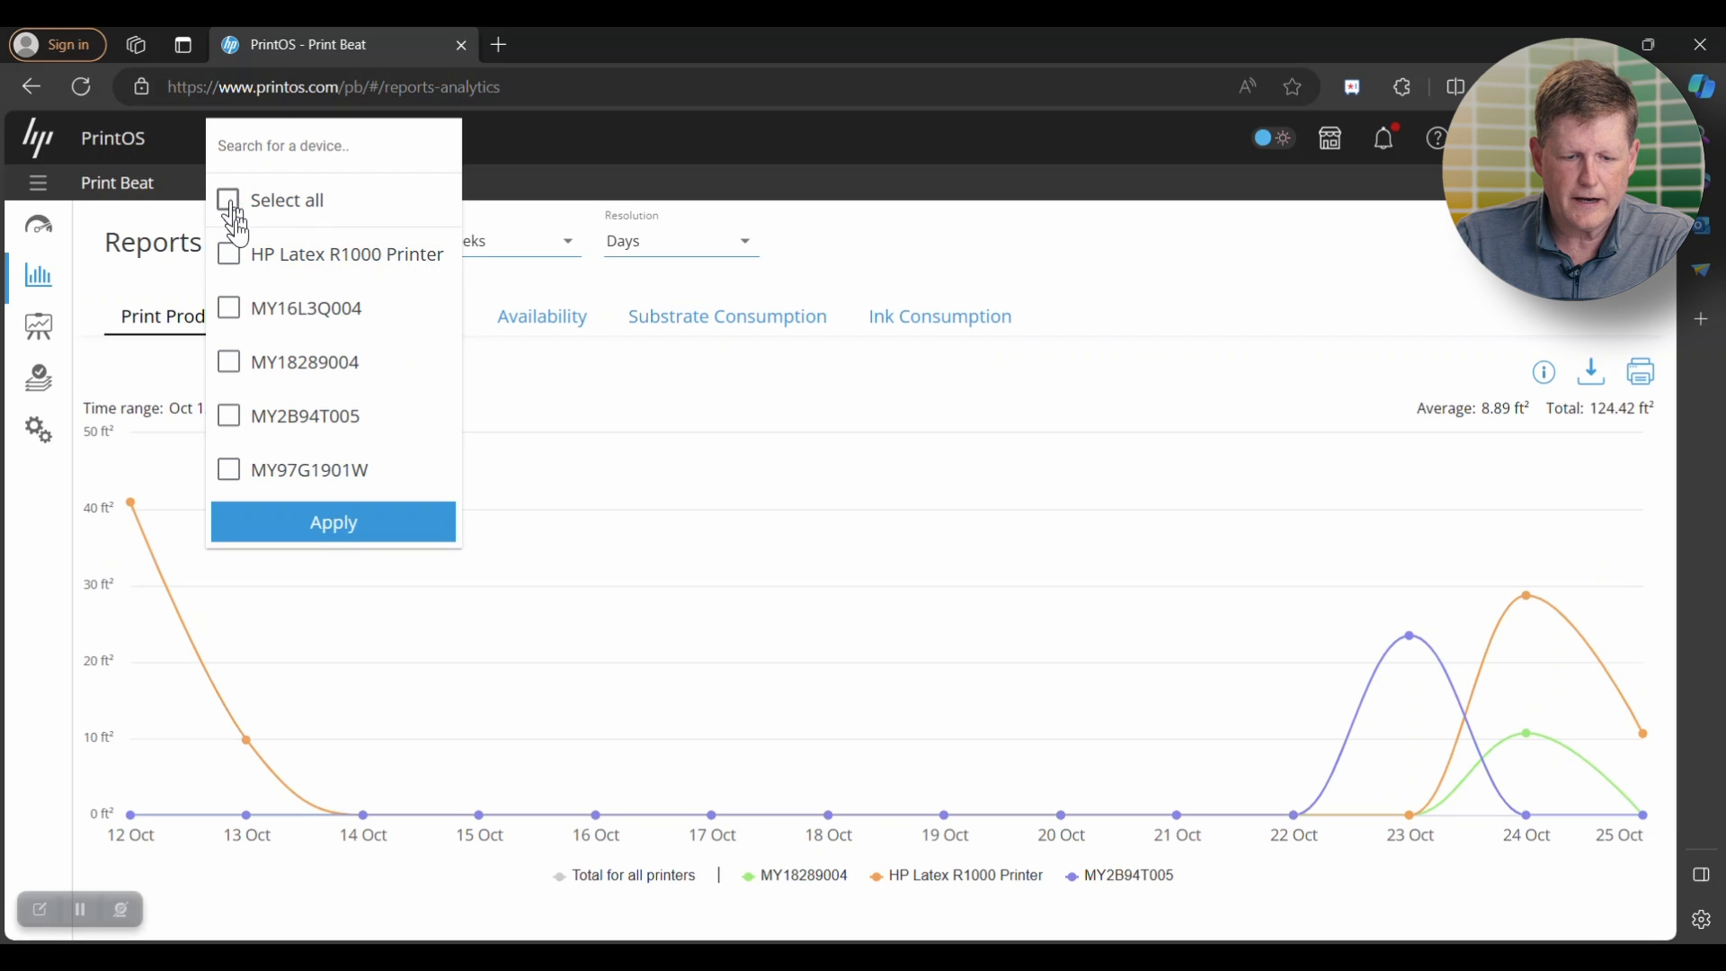
{"action": "left_click", "coordinate": [228, 261]}
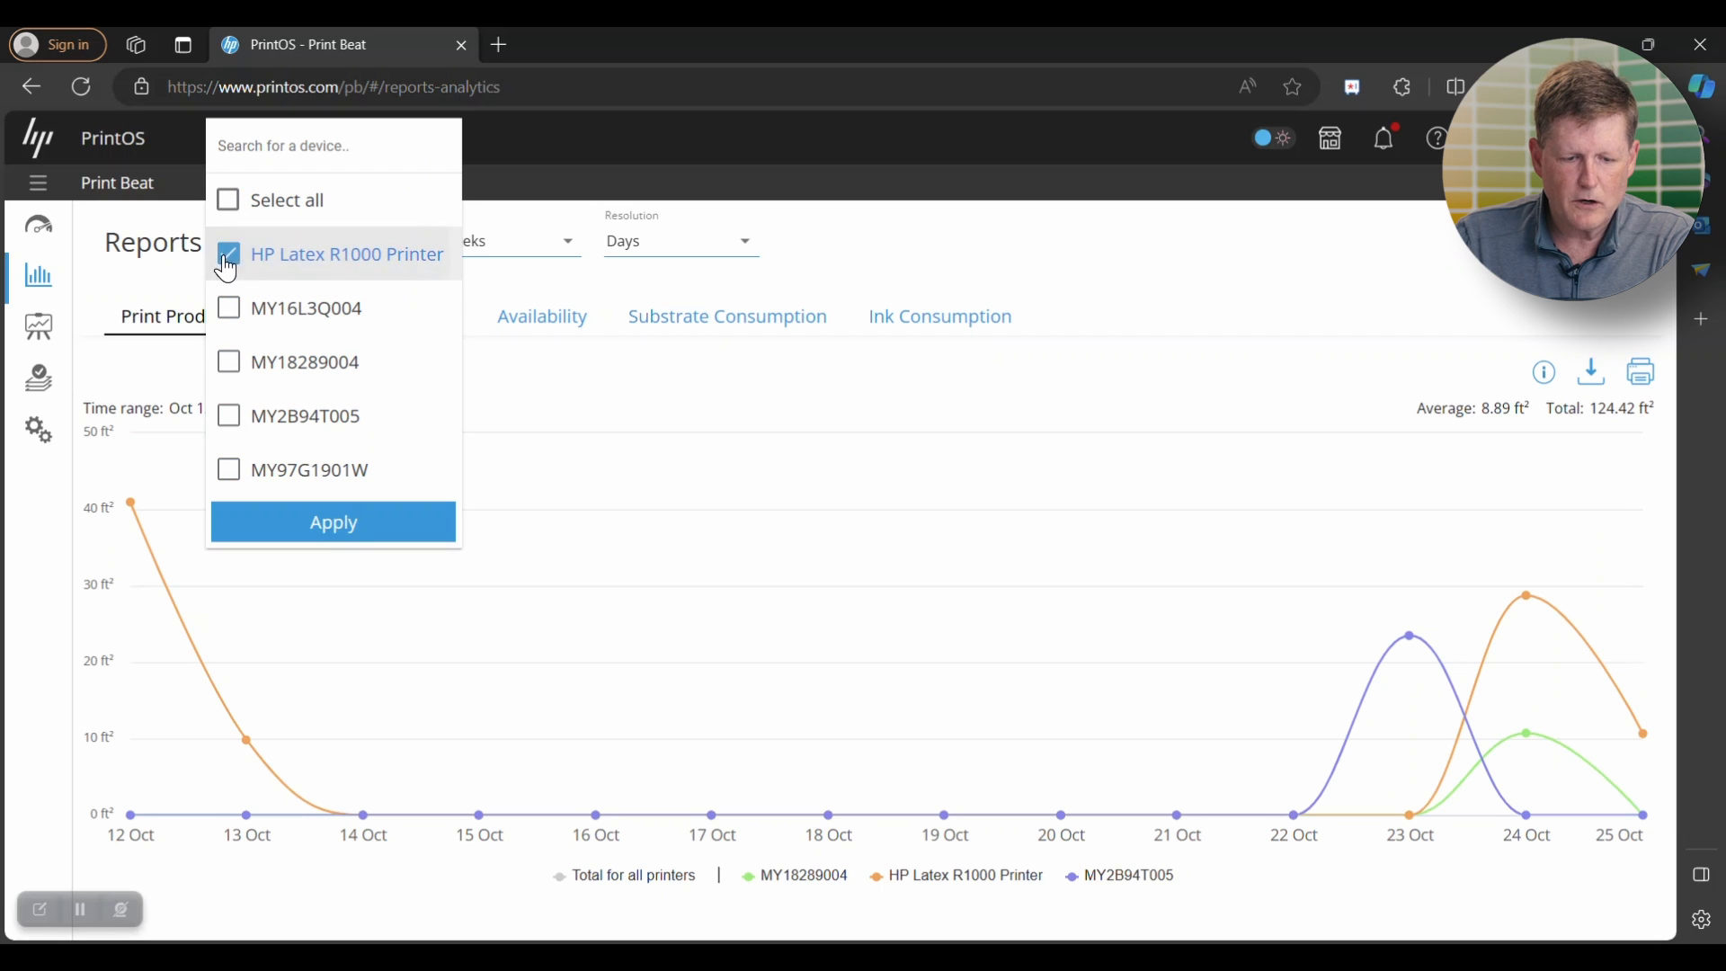
{"action": "left_click", "coordinate": [314, 529]}
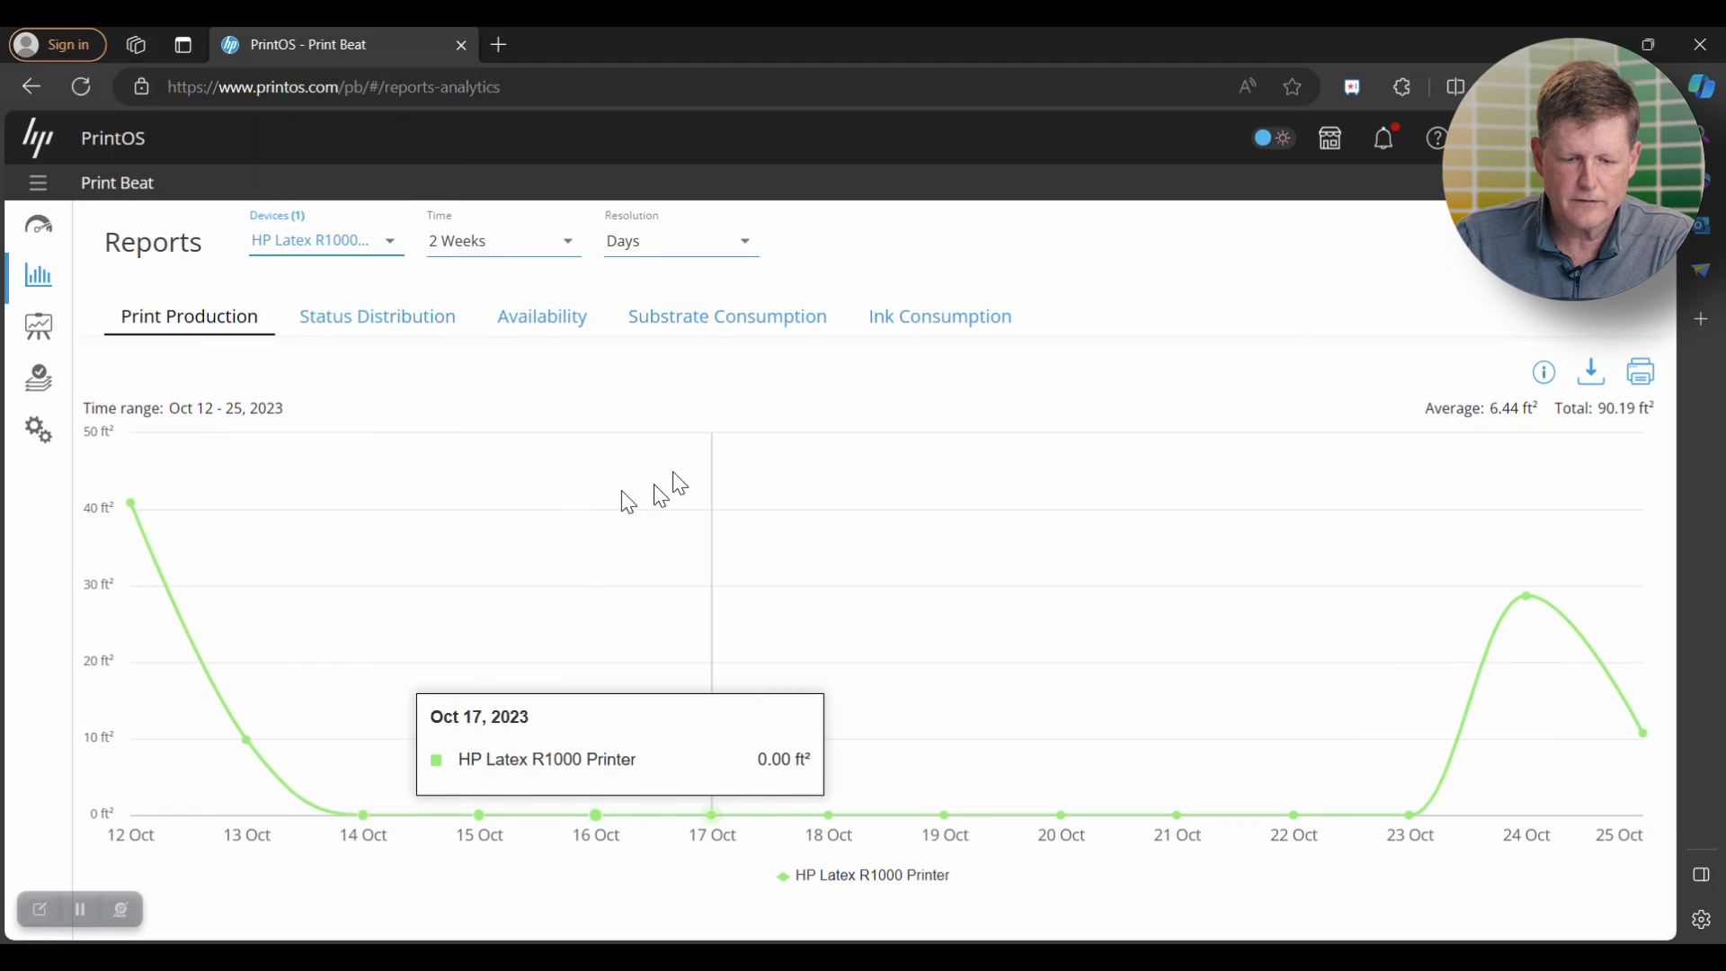
{"action": "left_click", "coordinate": [570, 244]}
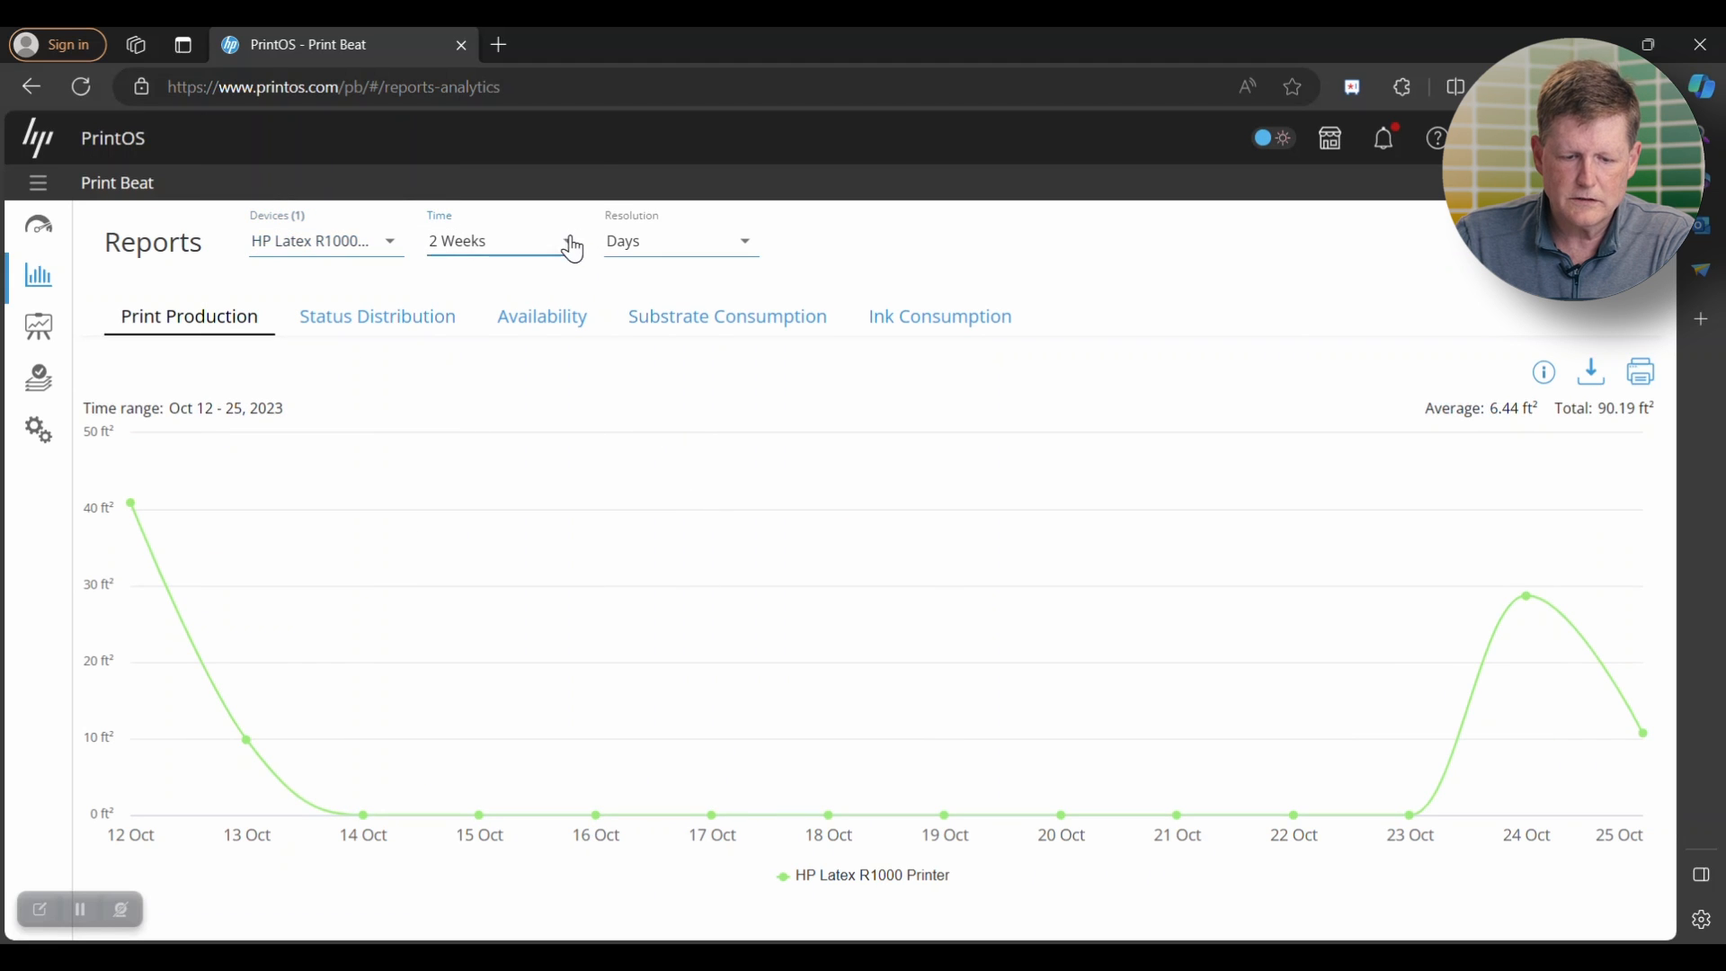
{"action": "left_click", "coordinate": [475, 188]}
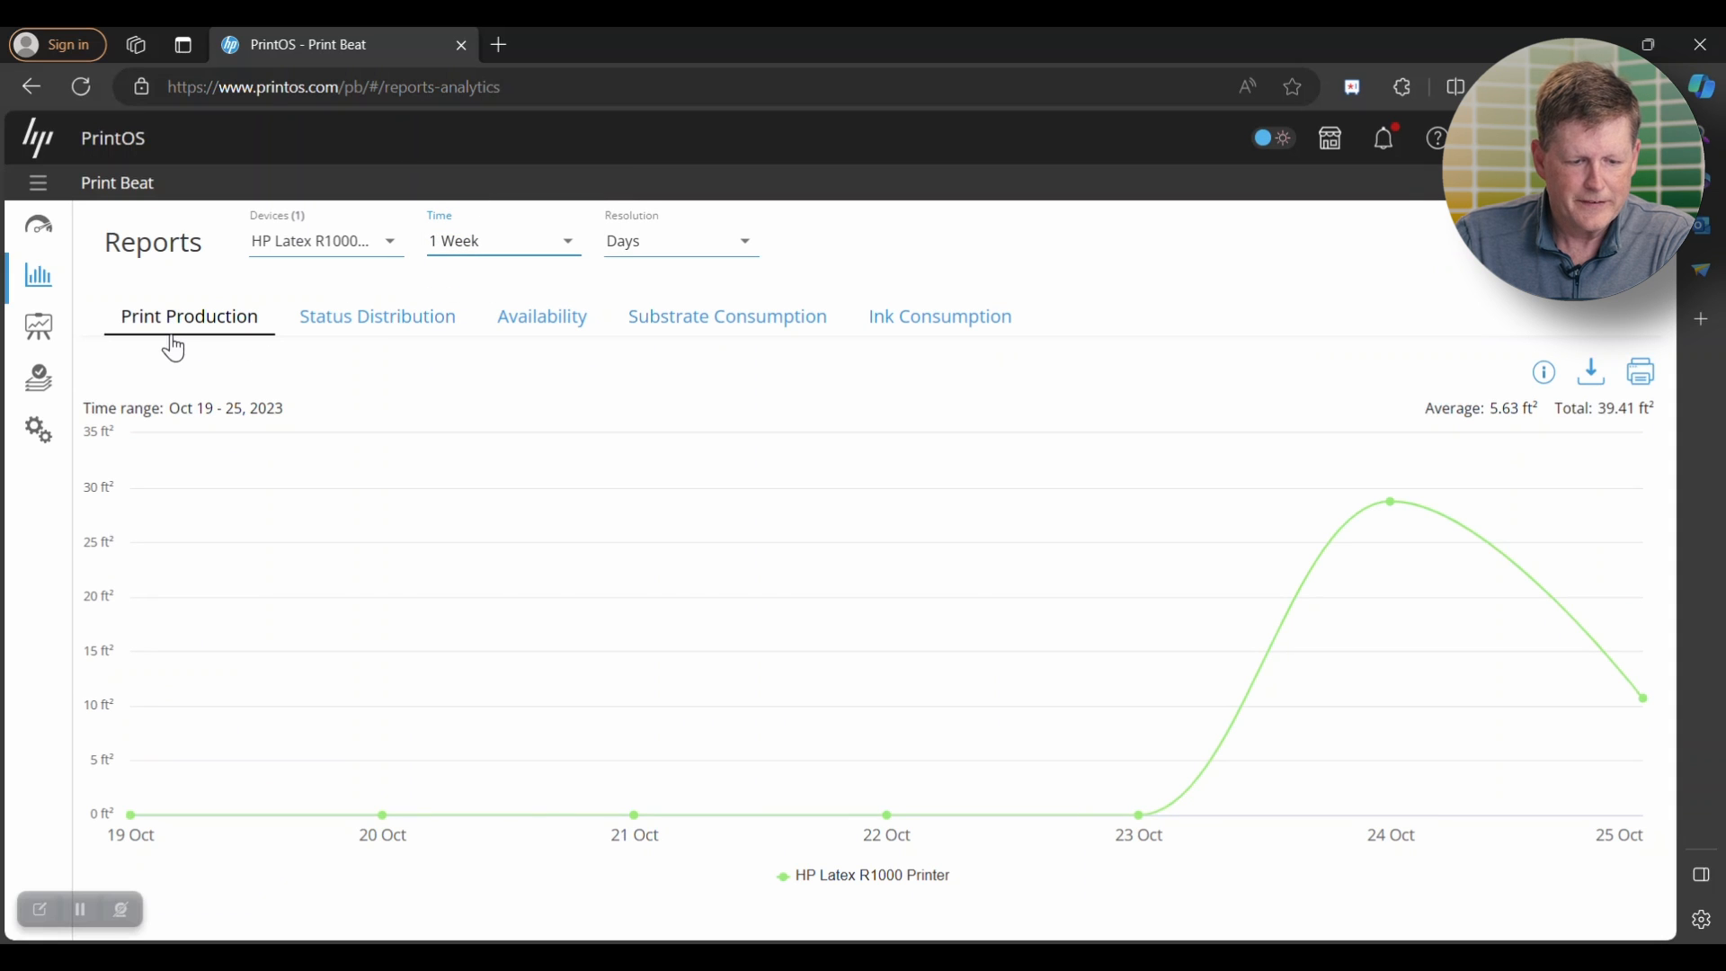
- Open the cost assignment section of the Print Beat settings
{"action": "left_click", "coordinate": [45, 445]}
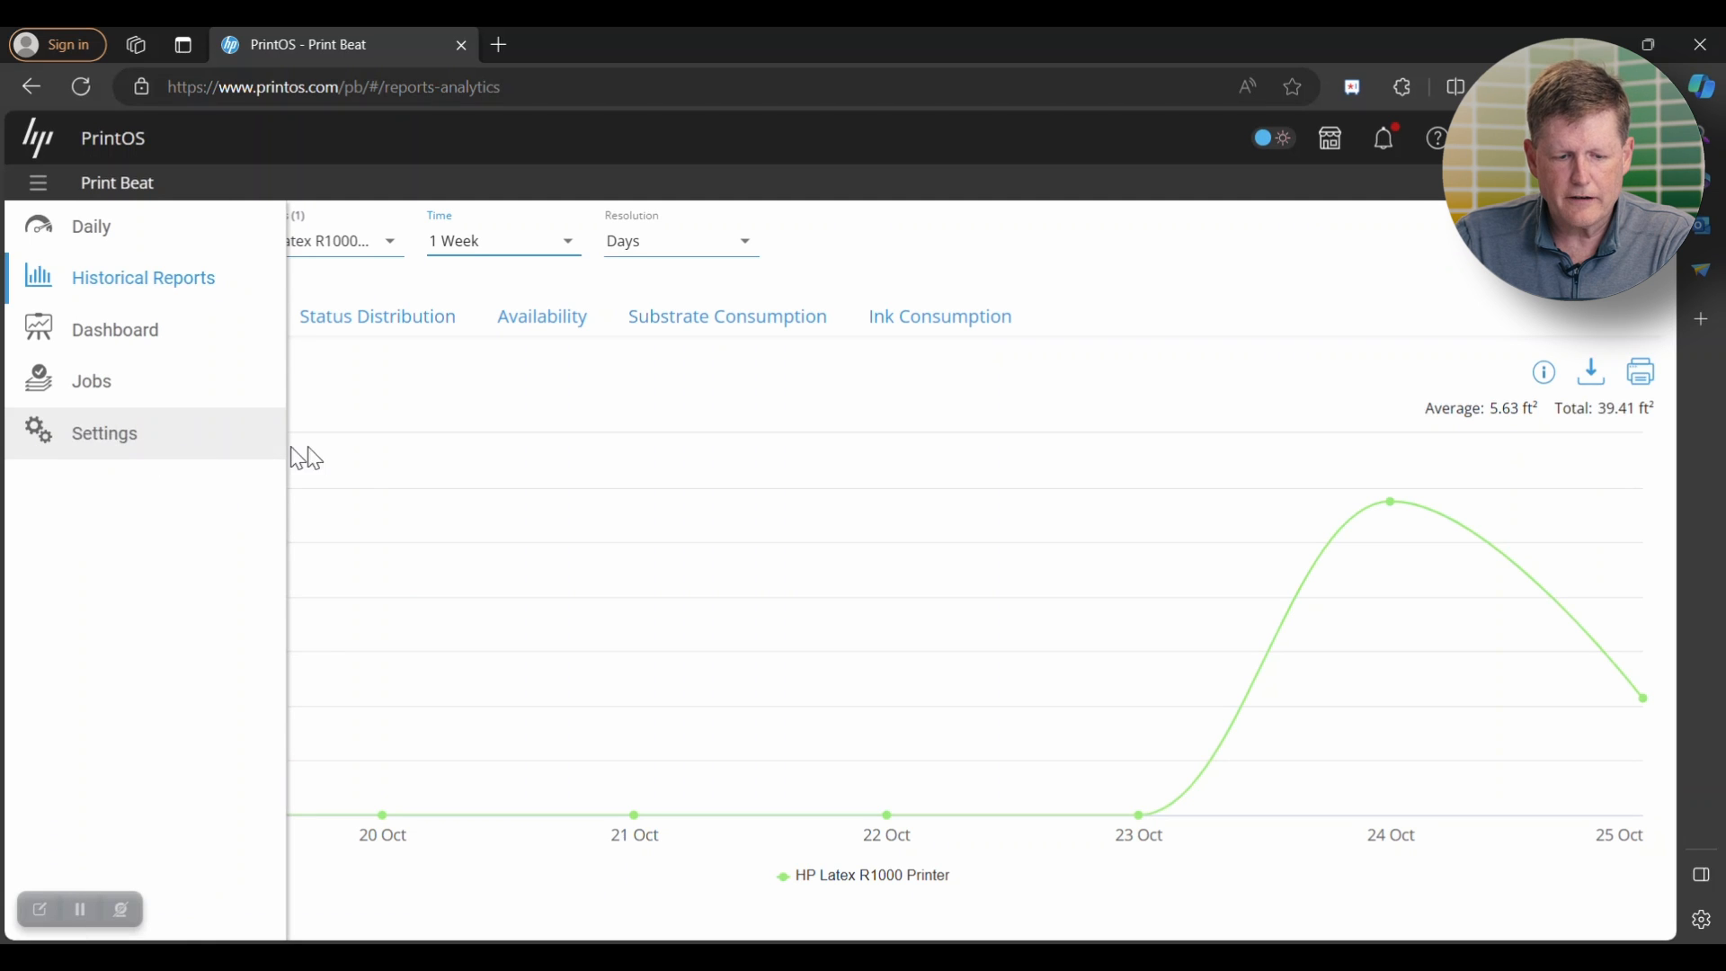
{"action": "left_click", "coordinate": [50, 447]}
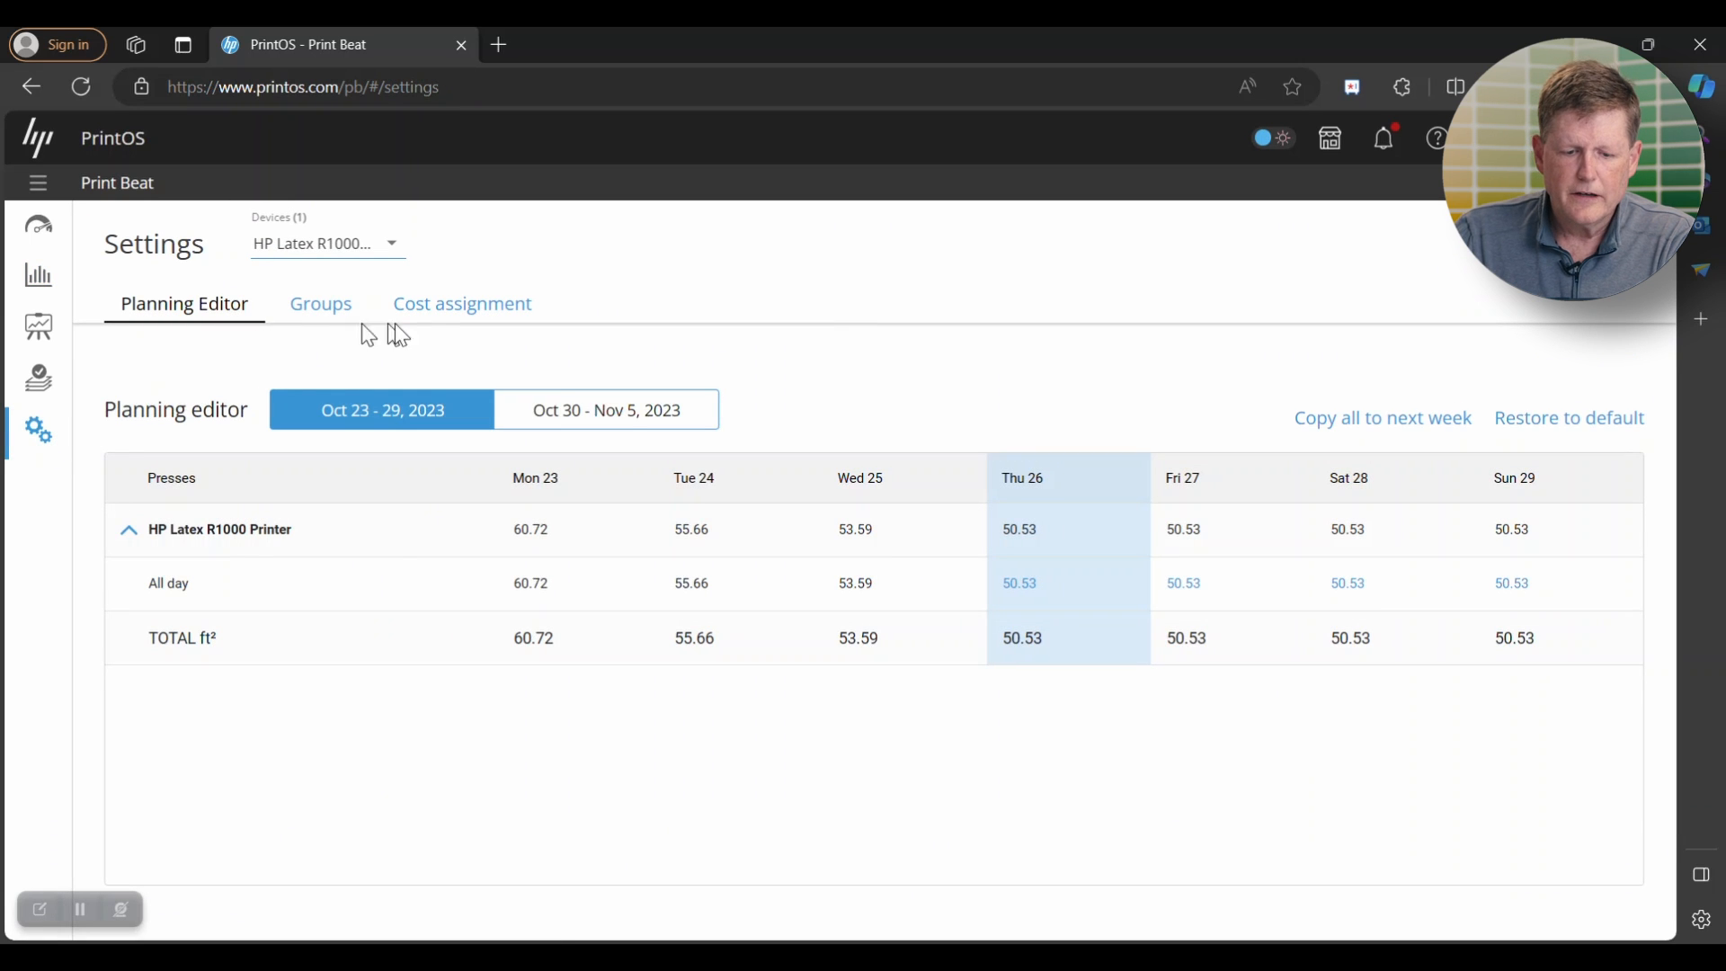
{"action": "left_click", "coordinate": [466, 319]}
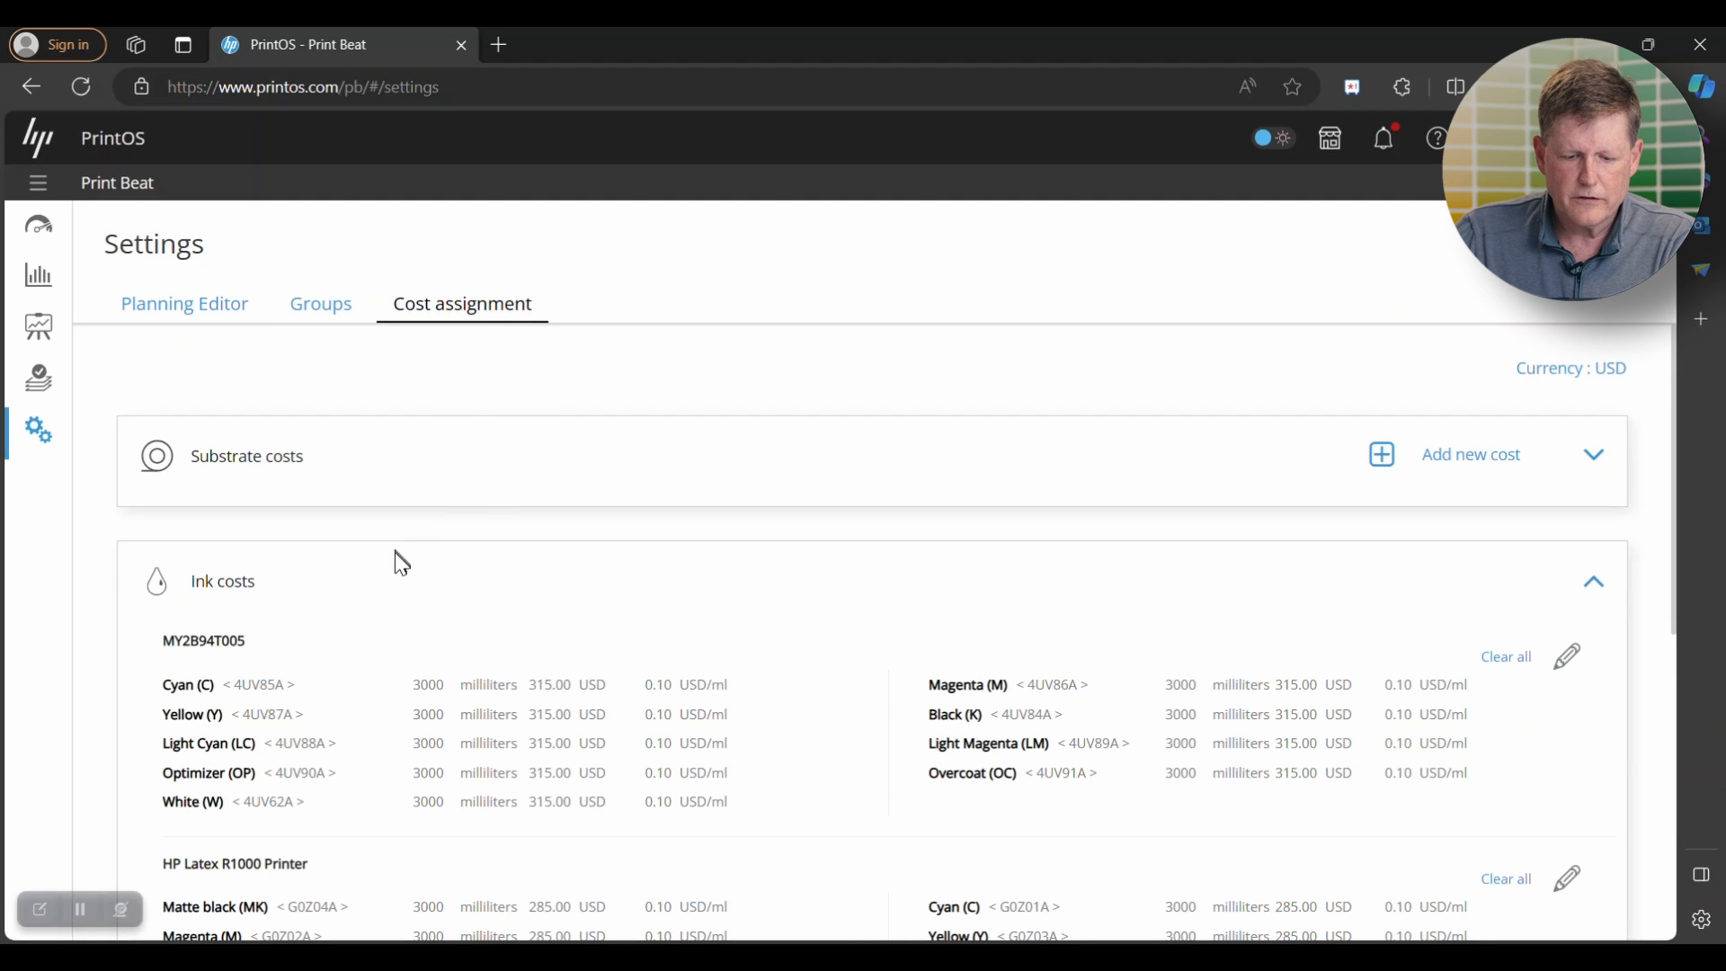
- Open the HP Latex R1000 Printer's ink costs for editing, review the price of each ink, and save them with the job-history update accepted
{"action": "scroll", "coordinate": [402, 567], "scroll_direction": "down", "scroll_amount": 1}
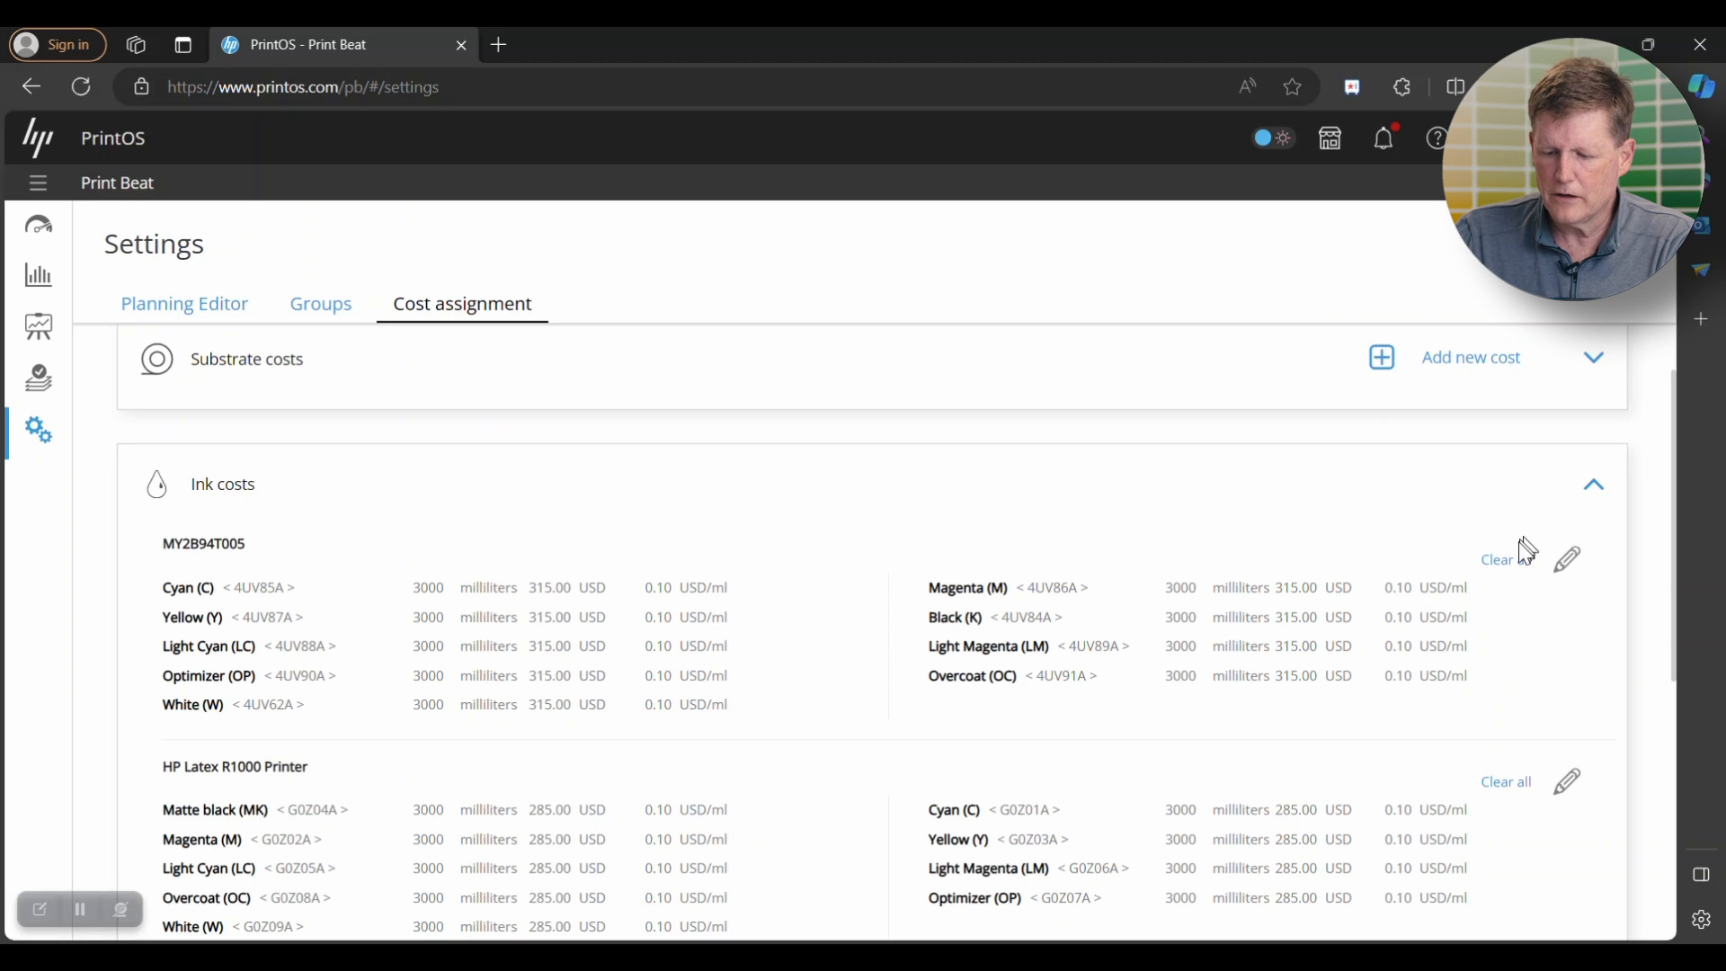
{"action": "scroll", "coordinate": [1443, 580], "scroll_direction": "down", "scroll_amount": 1}
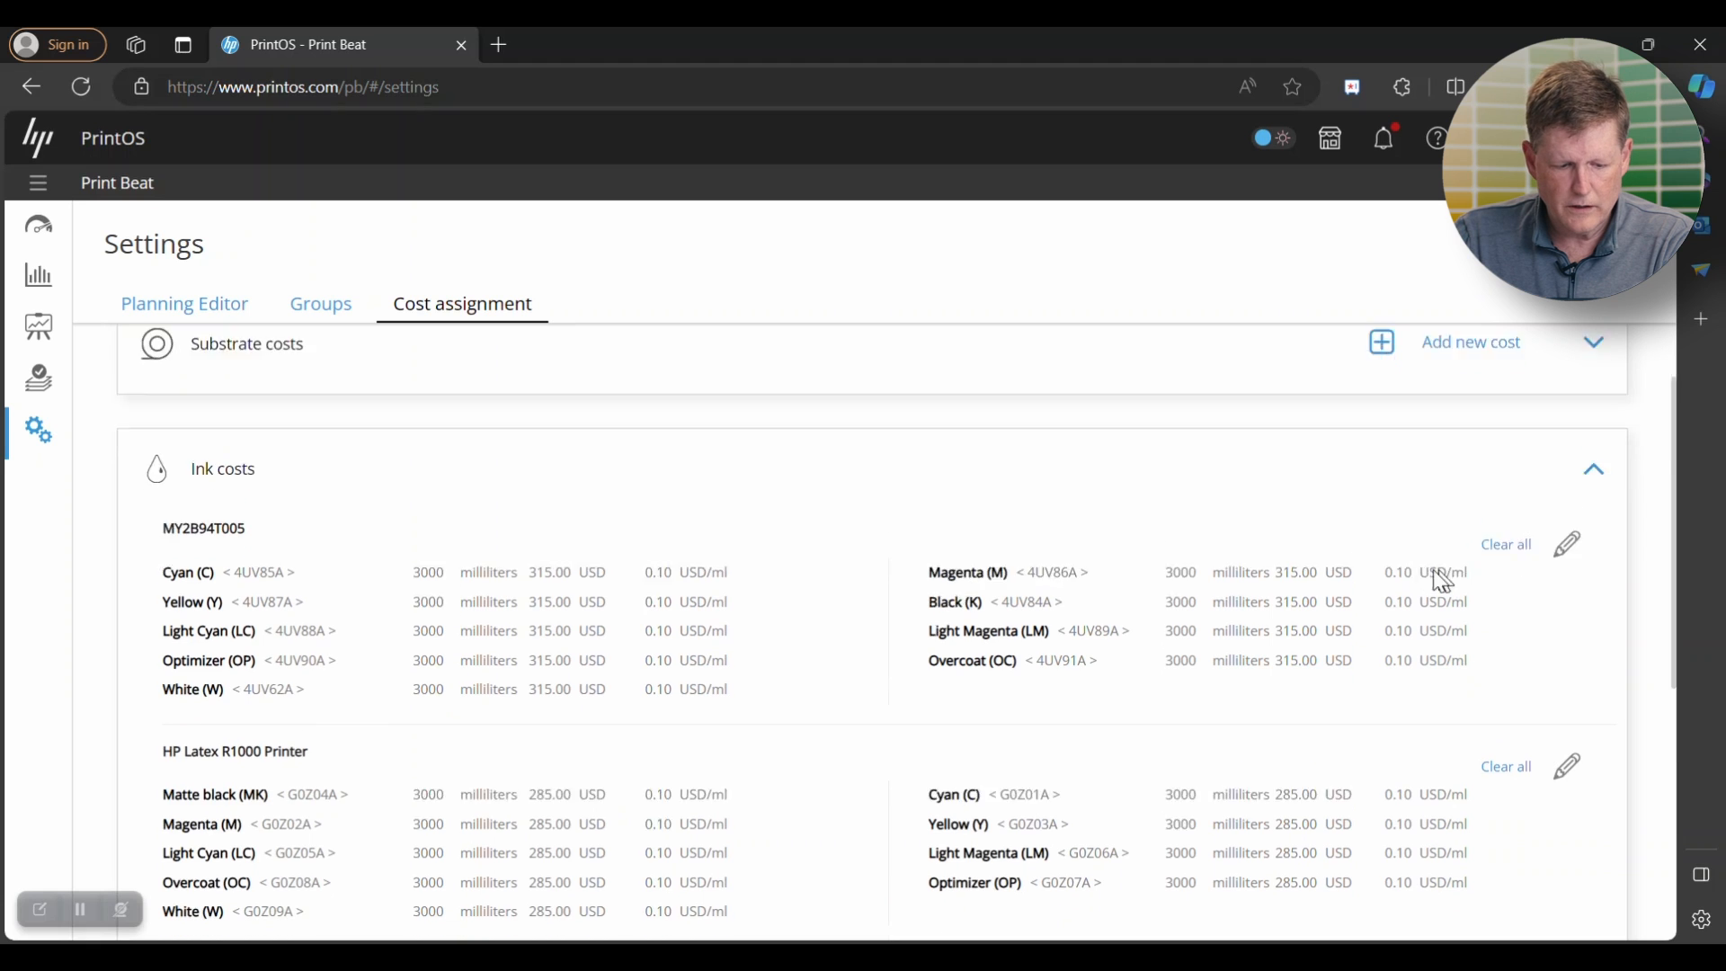
{"action": "scroll", "coordinate": [1443, 580], "scroll_direction": "down", "scroll_amount": 2}
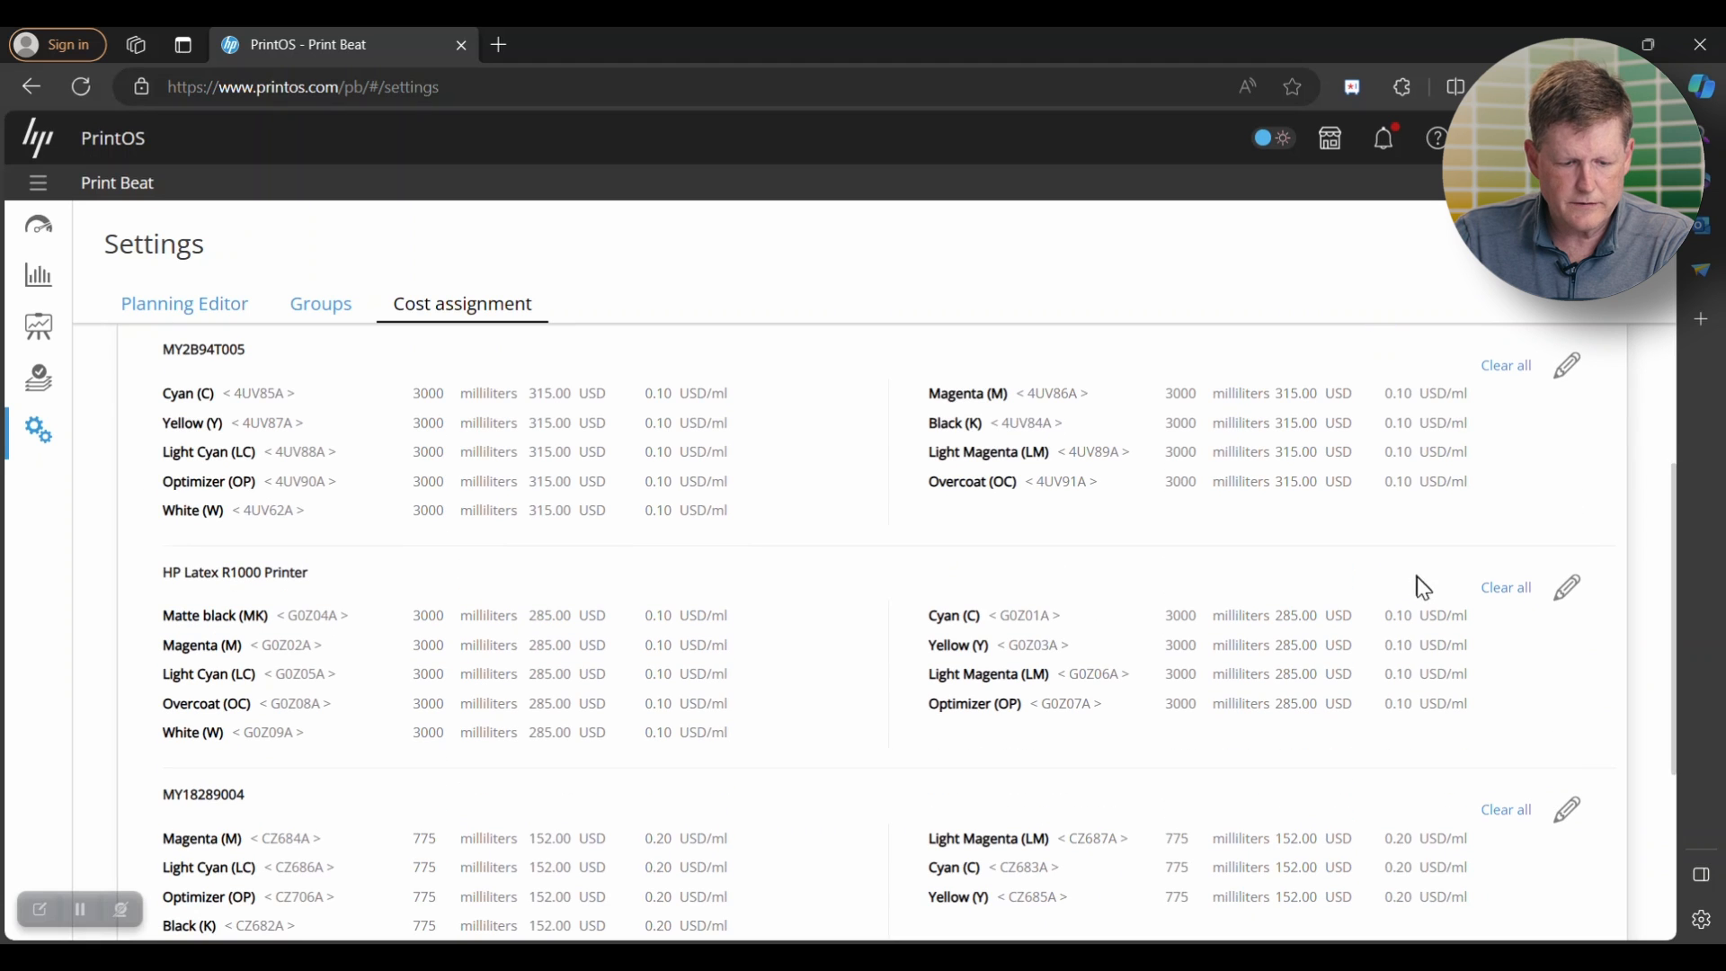
{"action": "left_click", "coordinate": [1570, 591]}
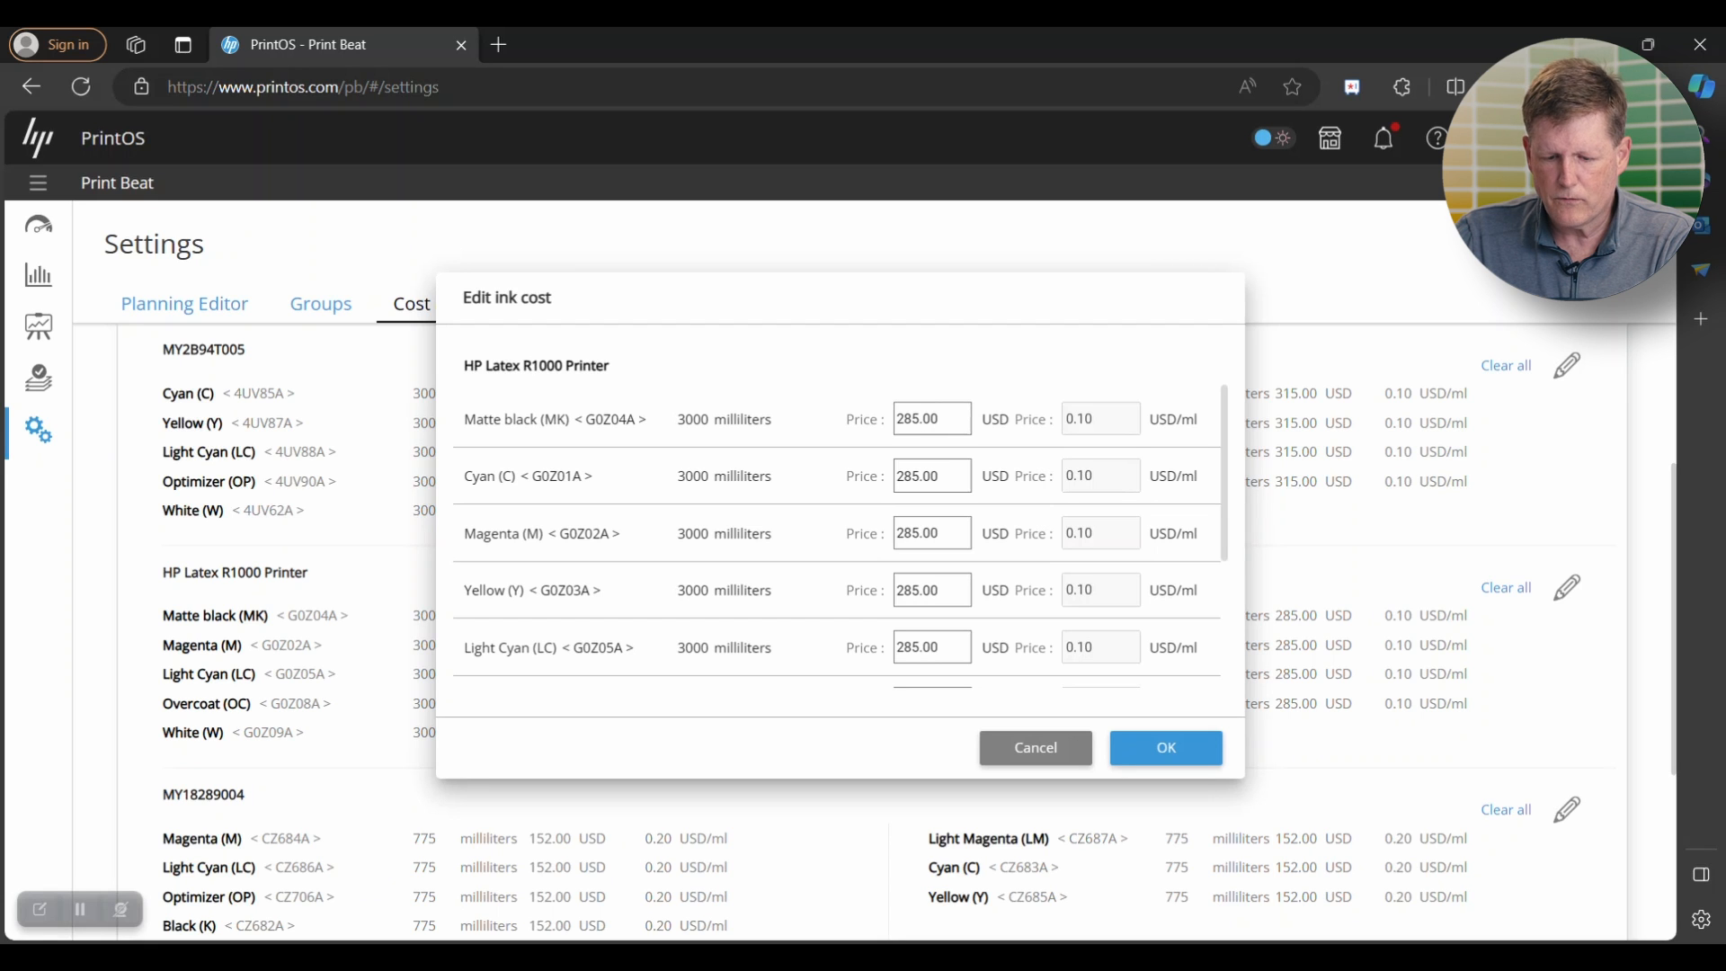
{"action": "scroll", "coordinate": [945, 432], "scroll_direction": "down", "scroll_amount": 4}
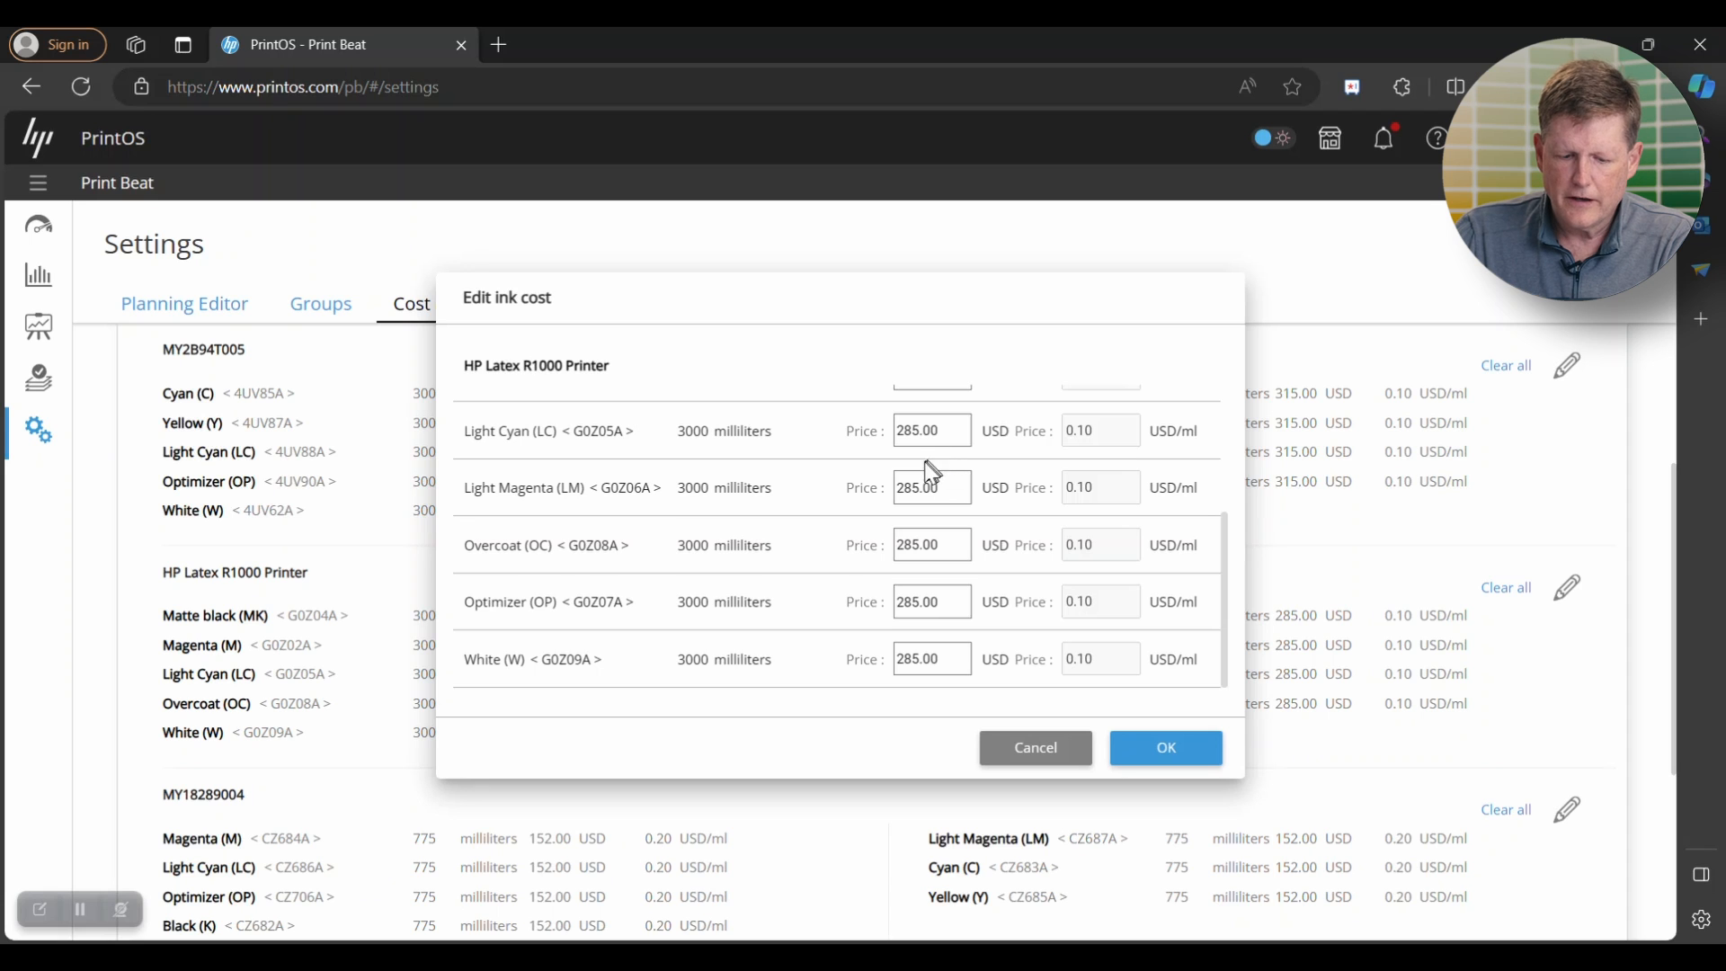
{"action": "scroll", "coordinate": [932, 470], "scroll_direction": "up", "scroll_amount": 4}
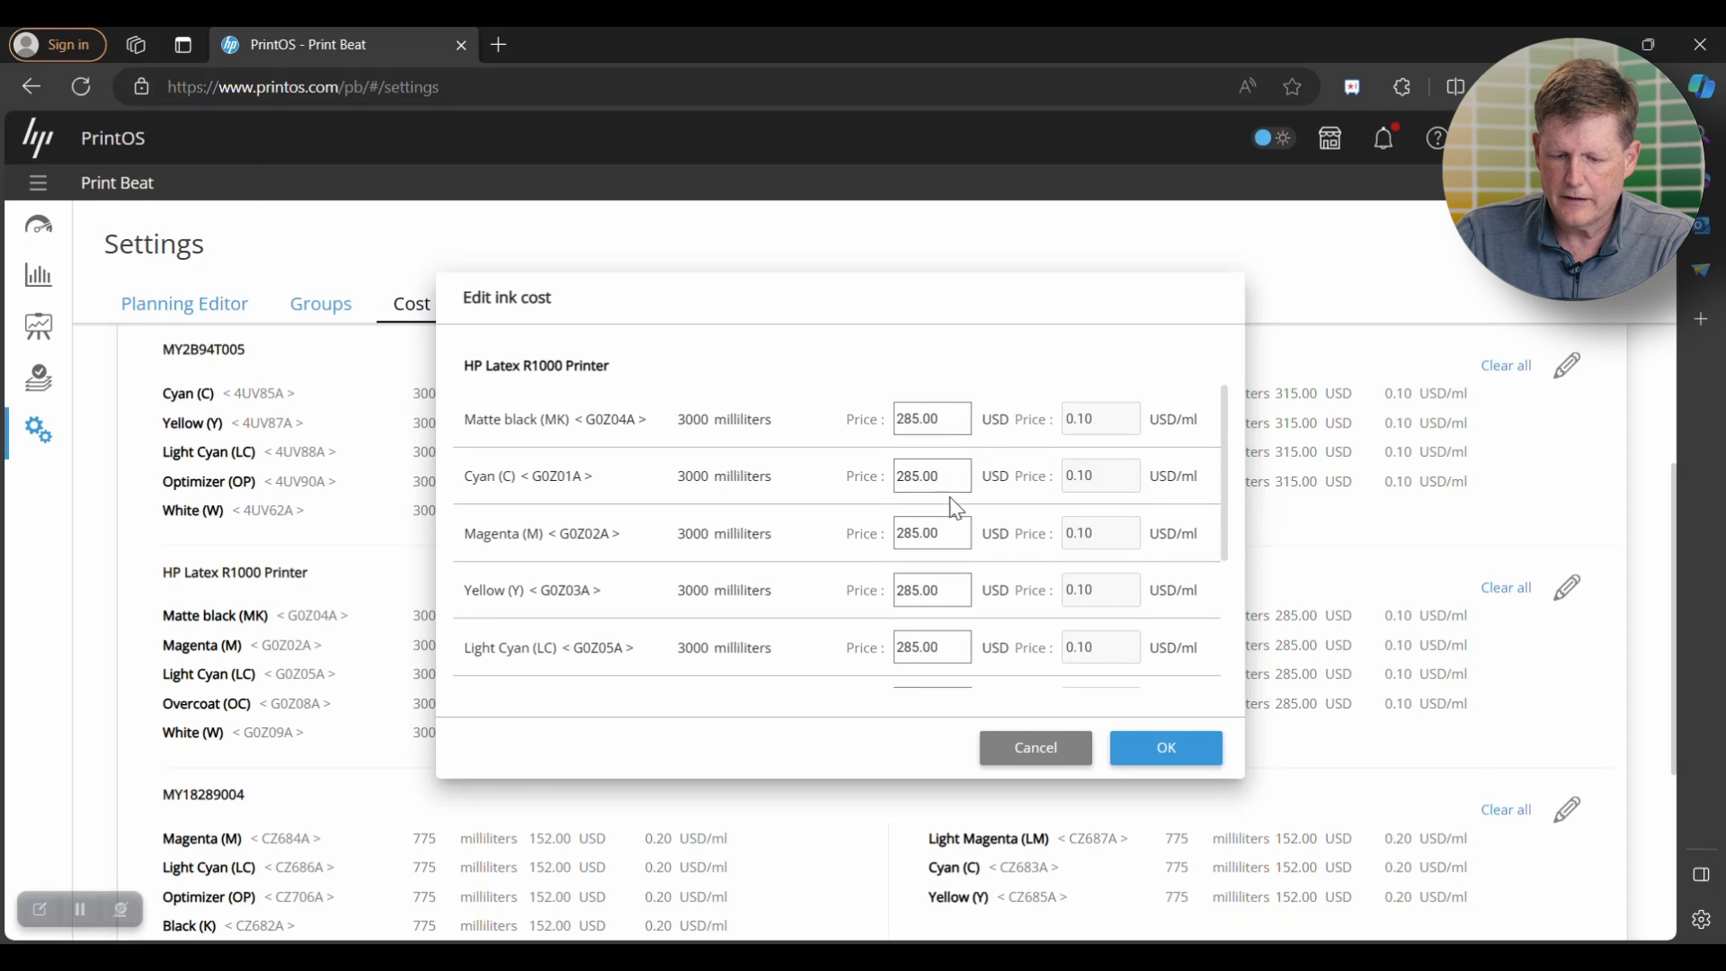
{"action": "left_click", "coordinate": [1177, 752]}
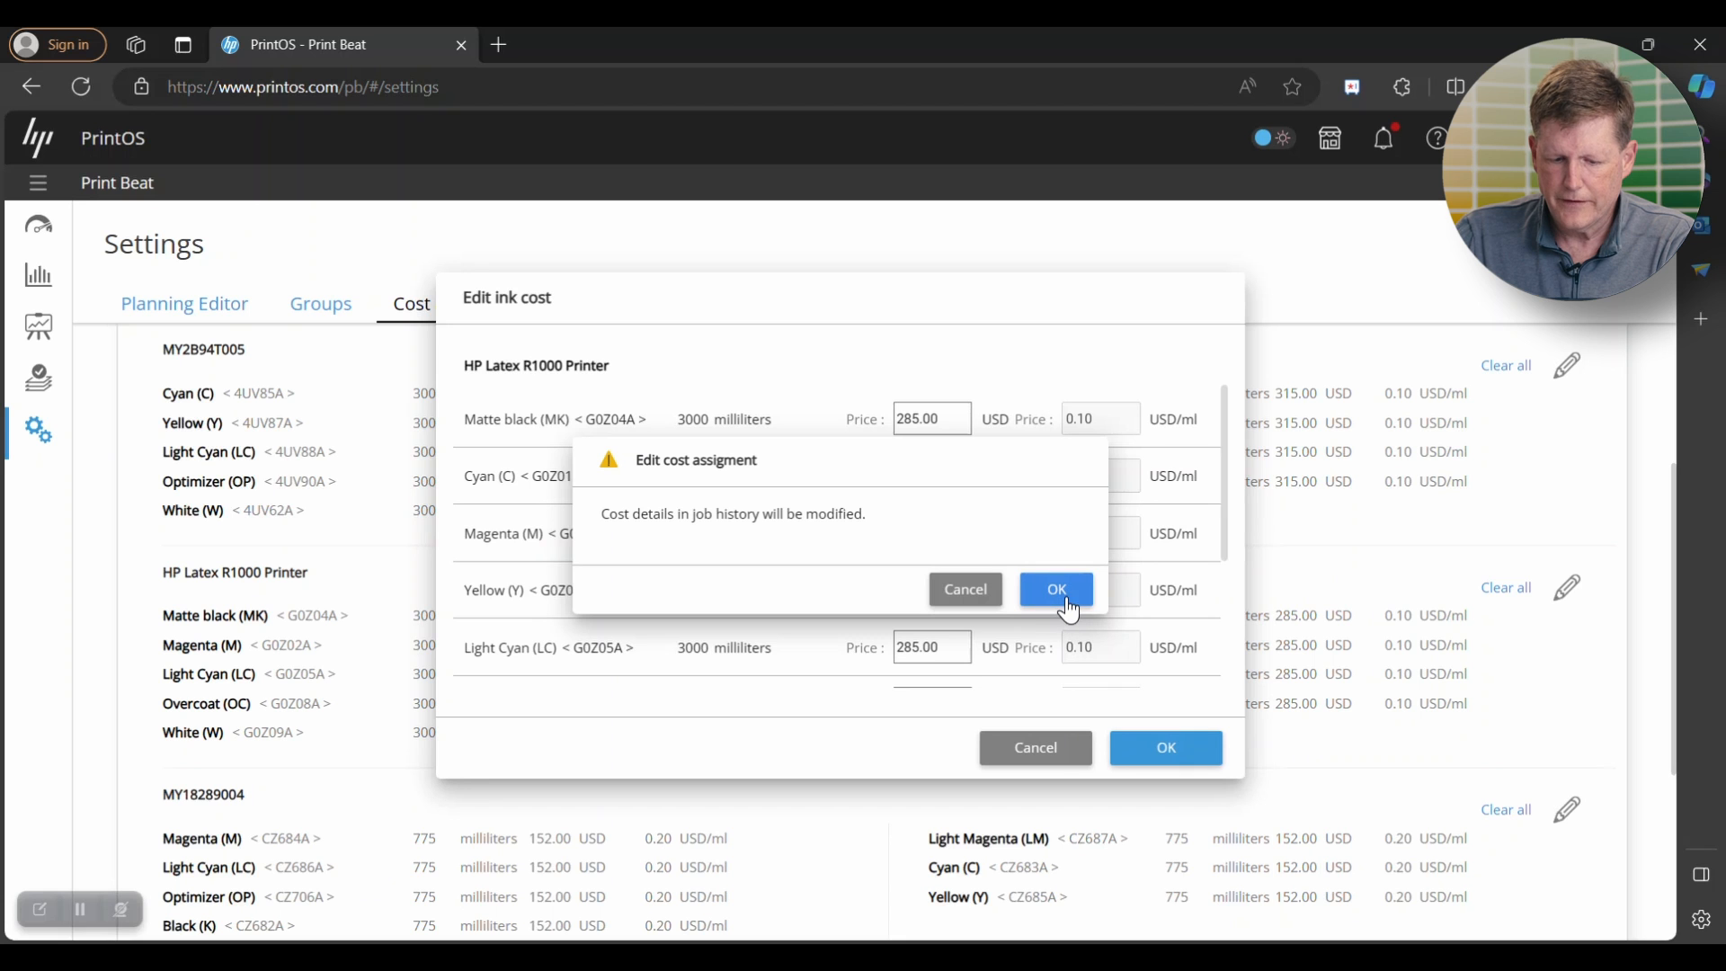
{"action": "left_click", "coordinate": [1068, 600]}
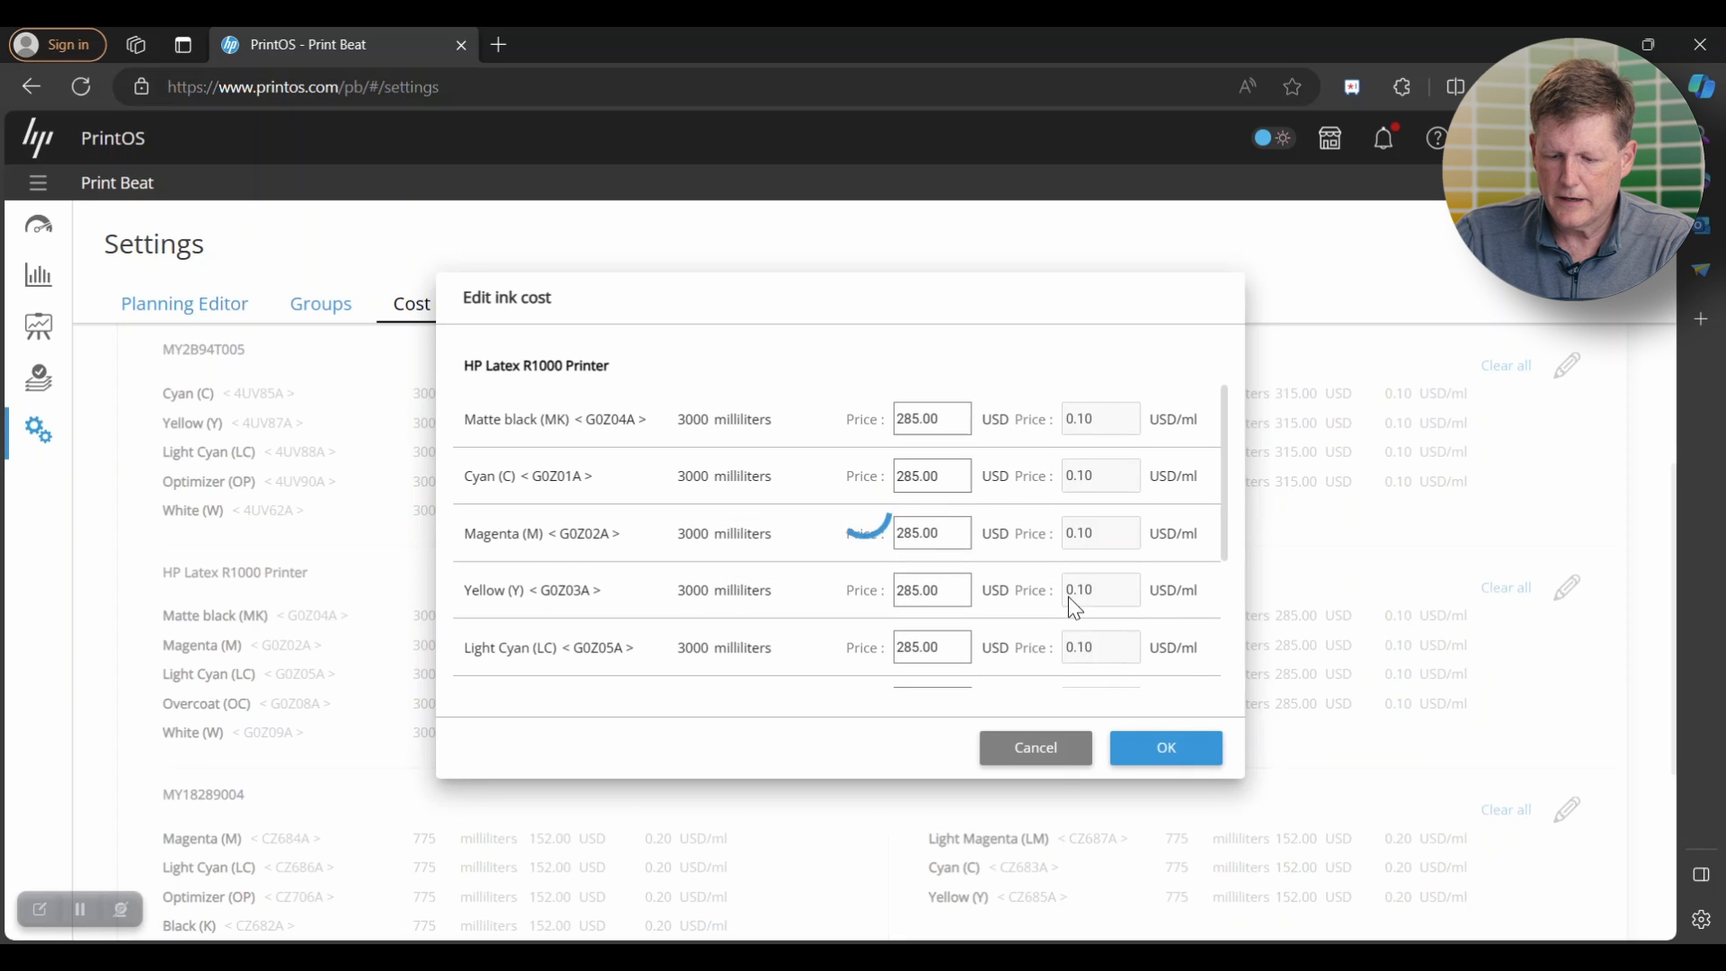
- Expand the substrate costs, open the PET cost entry for editing, and save it as it stands
{"action": "scroll", "coordinate": [1048, 601], "scroll_direction": "down", "scroll_amount": 5}
{"action": "scroll", "coordinate": [1001, 604], "scroll_direction": "up", "scroll_amount": 8}
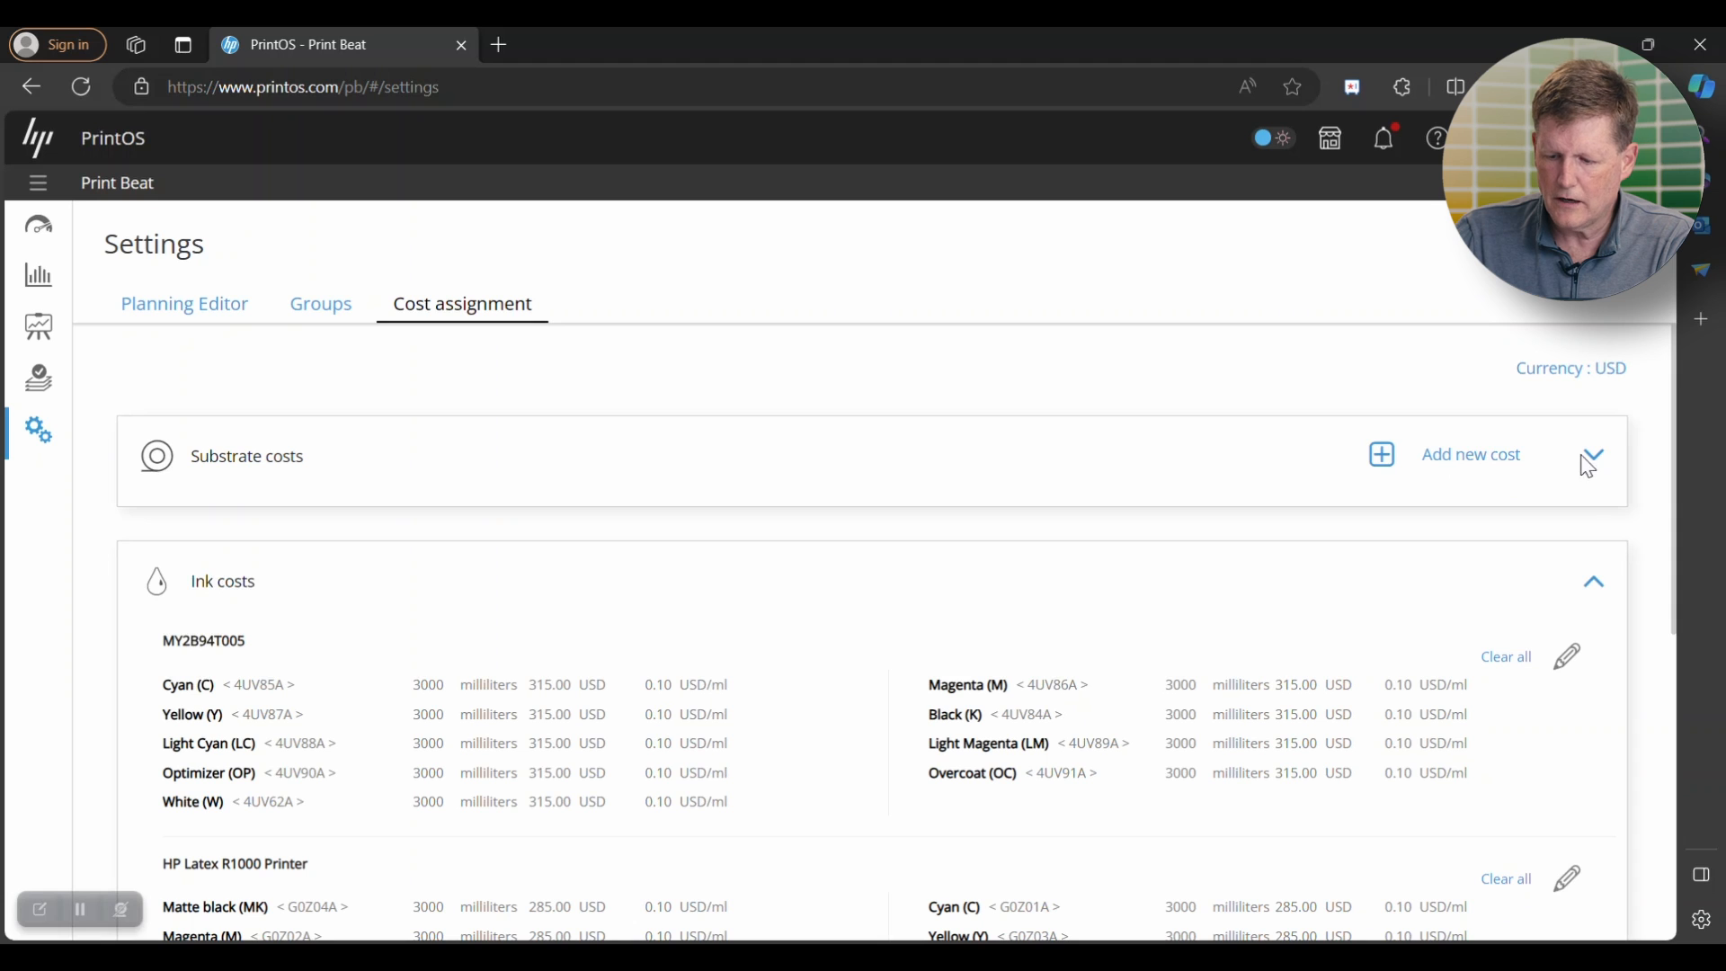
{"action": "left_click", "coordinate": [1597, 456]}
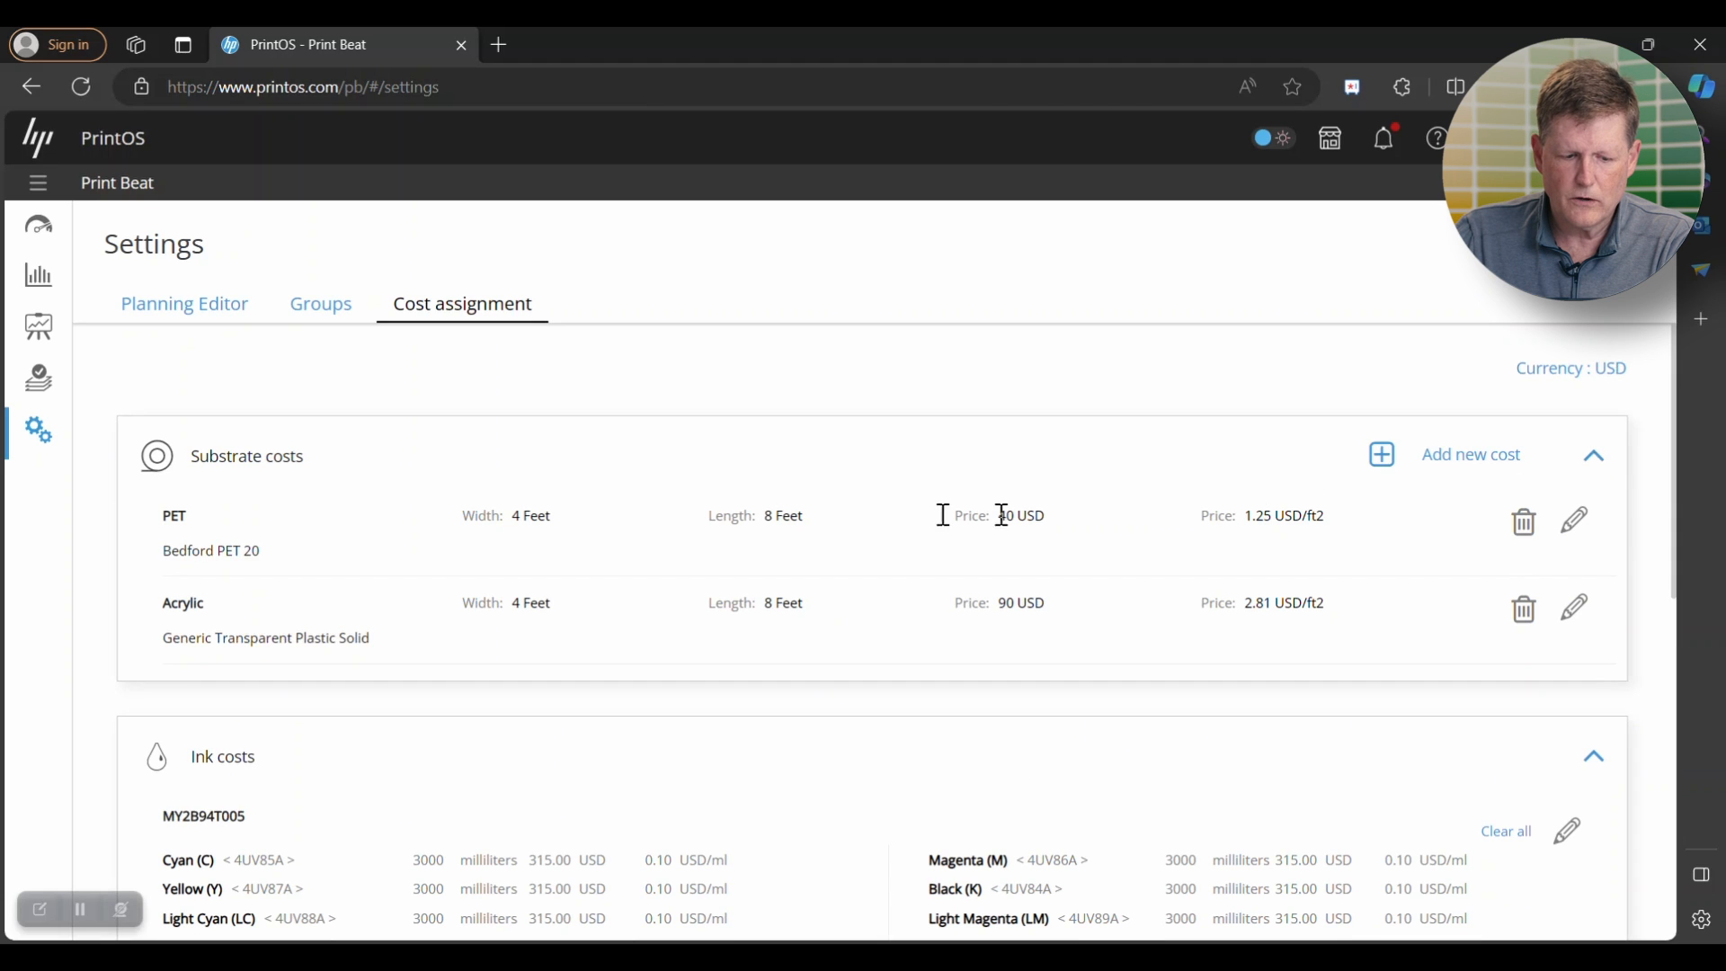
{"action": "left_click", "coordinate": [1578, 530]}
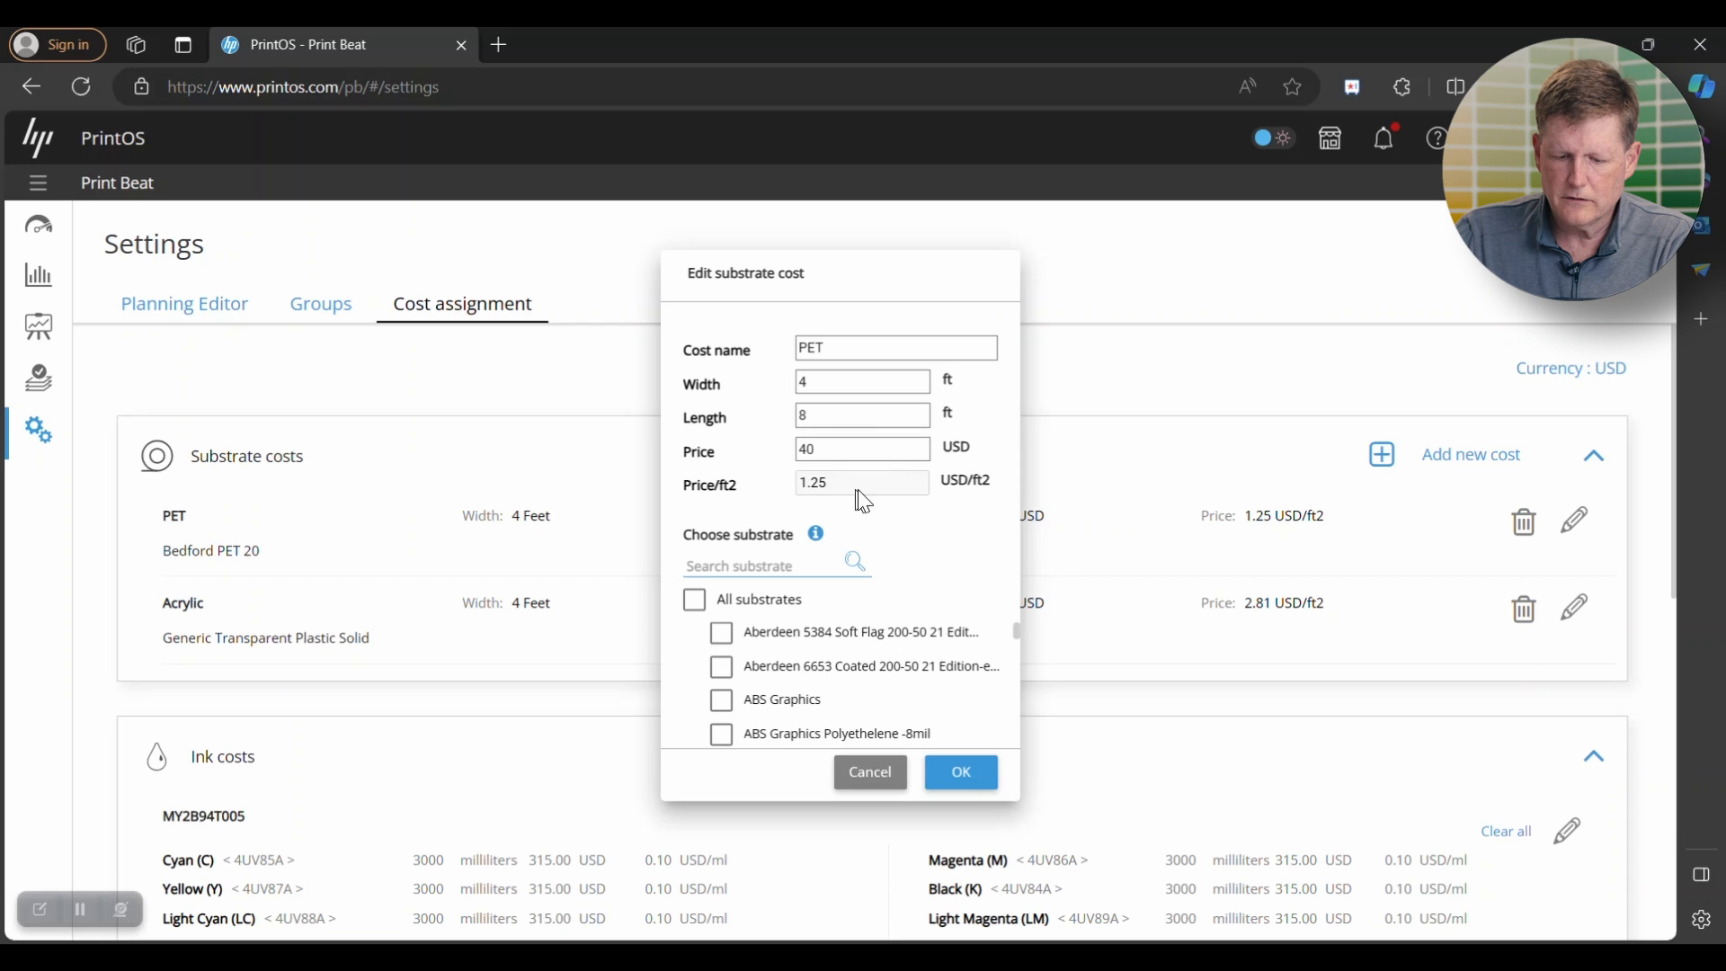
{"action": "left_click", "coordinate": [962, 775]}
{"action": "left_click", "coordinate": [1065, 589]}
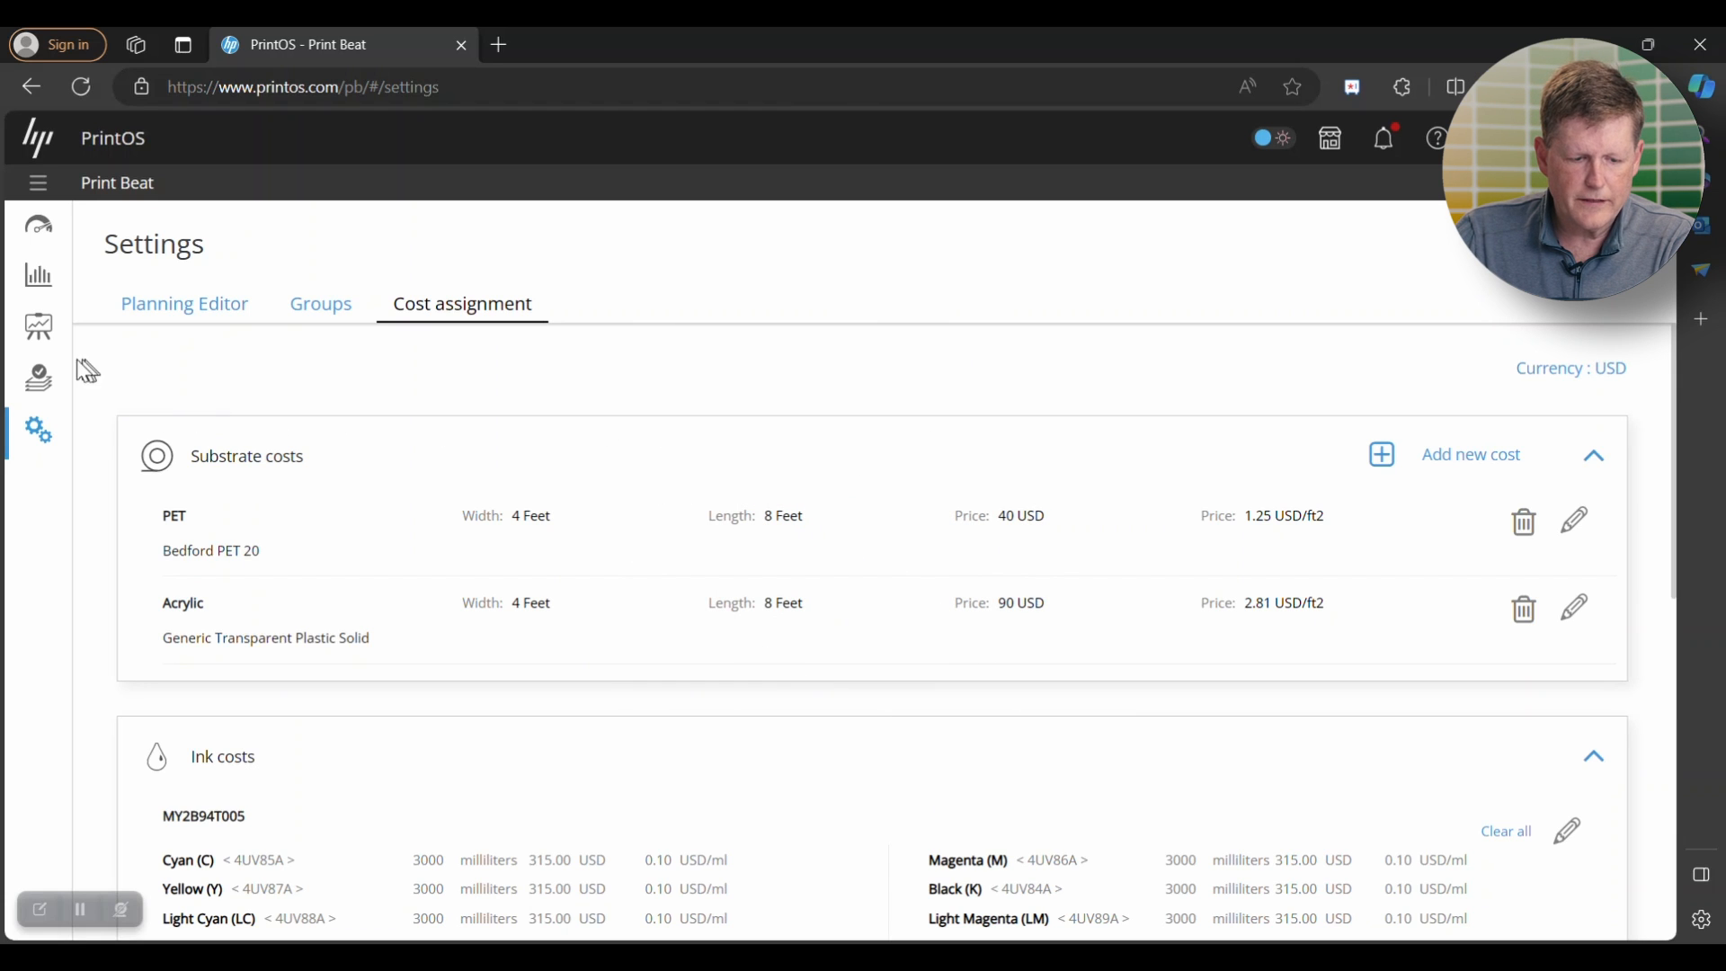
- Open the jobs list and briefly show the printer routines among the jobs before hiding them again
{"action": "left_click", "coordinate": [51, 391]}
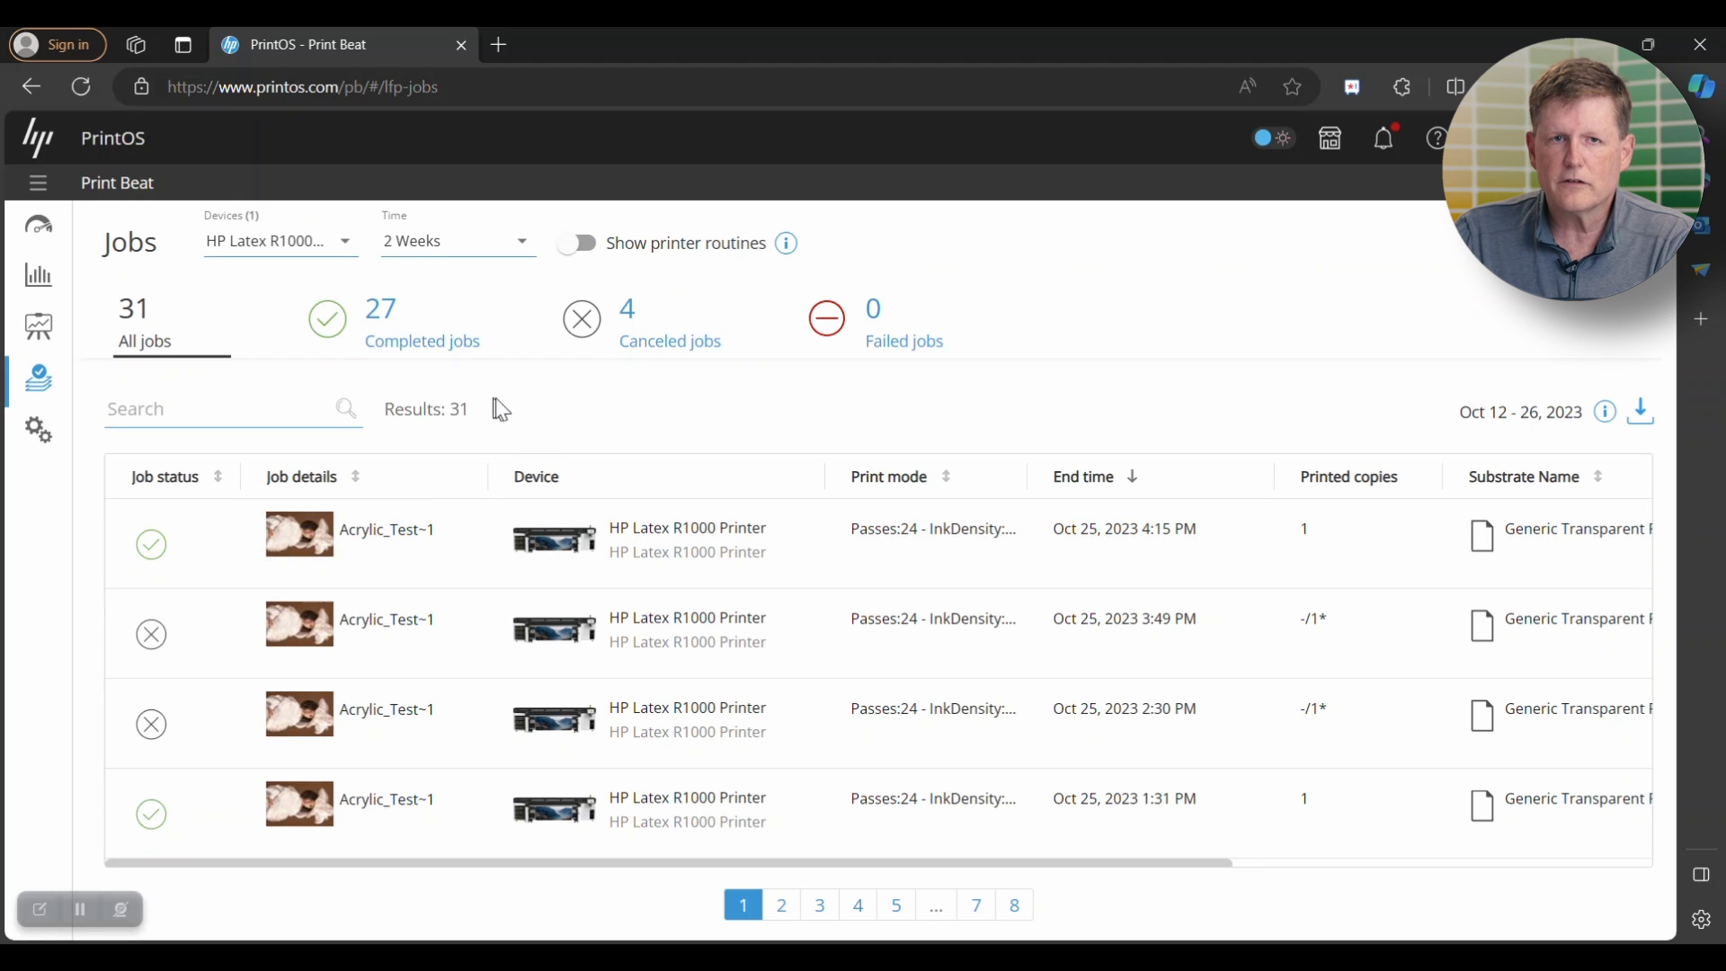
{"action": "left_click", "coordinate": [578, 245]}
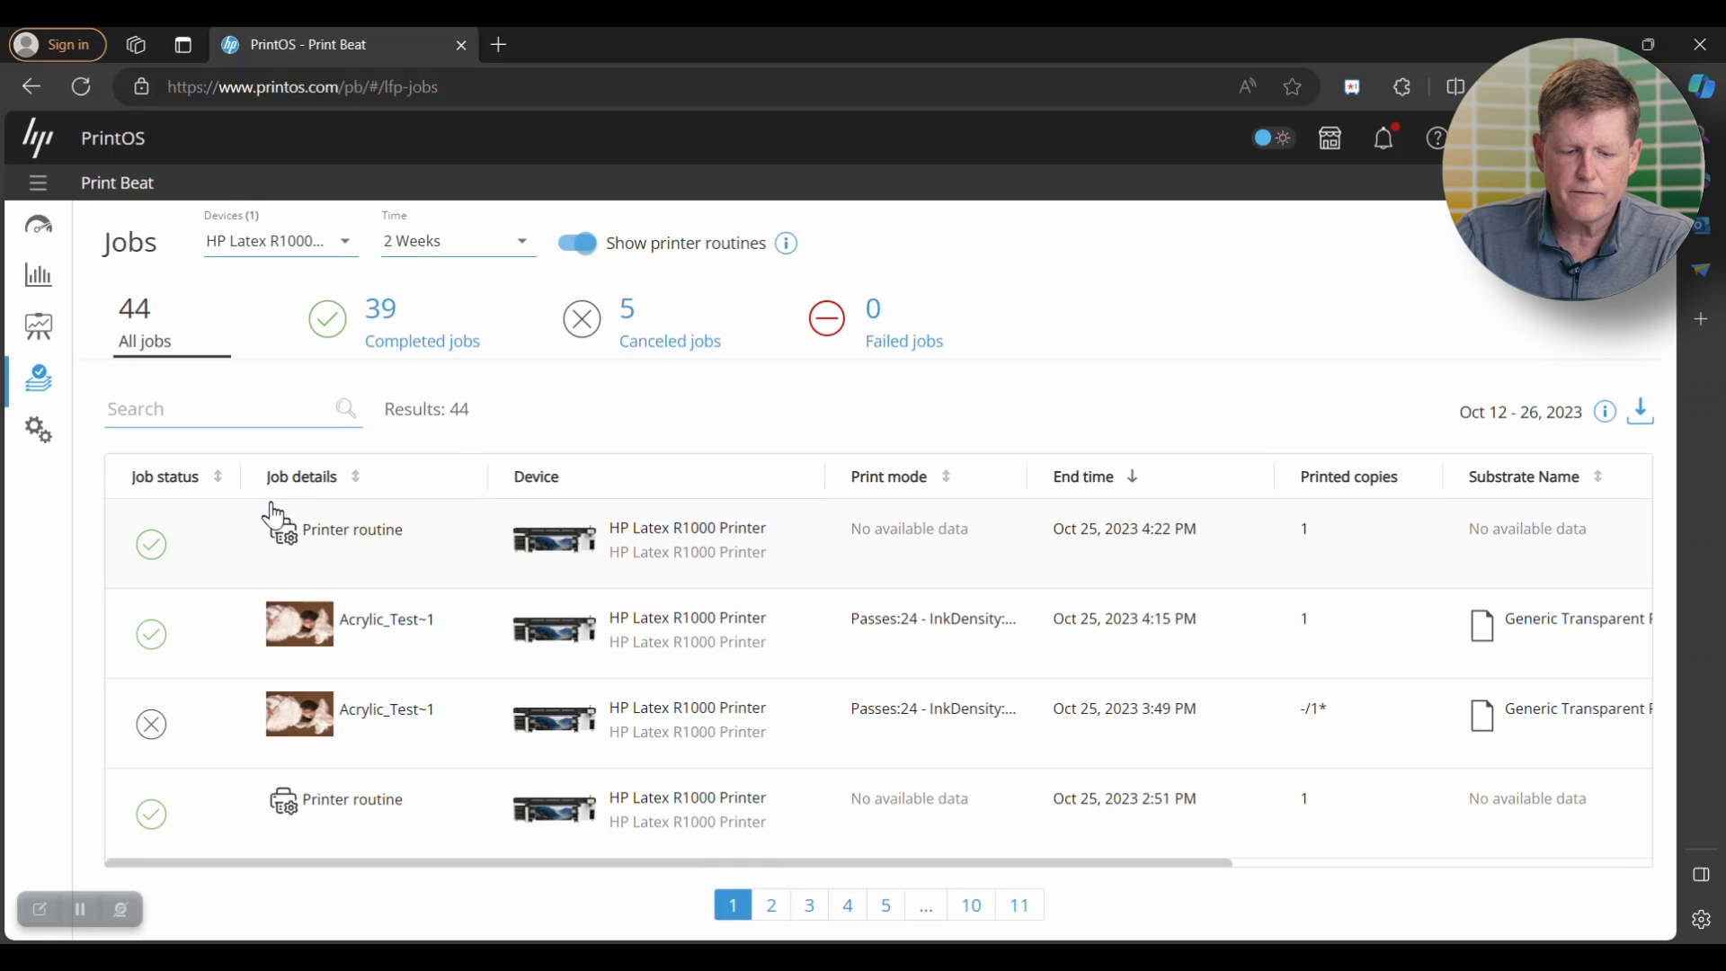
{"action": "left_click", "coordinate": [575, 245]}
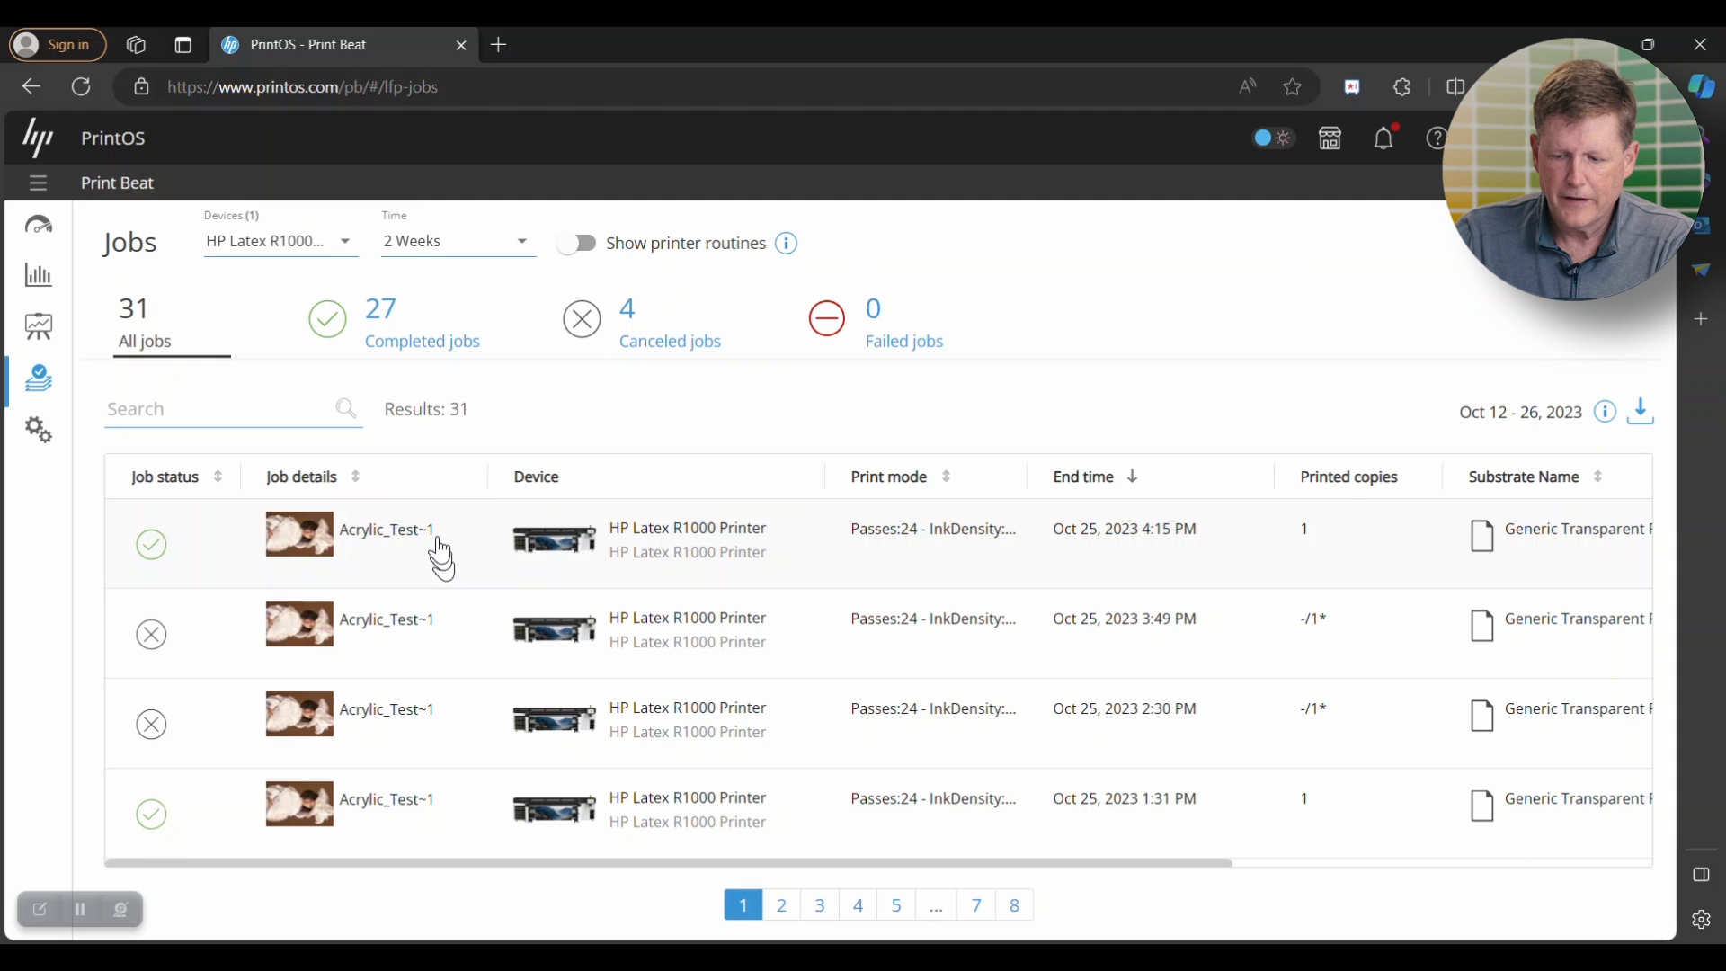
- Examine the print time, substrate, ink usage and total costs of the most recent Acrylic_Test~1 job, and return to the jobs list
{"action": "left_click", "coordinate": [373, 542]}
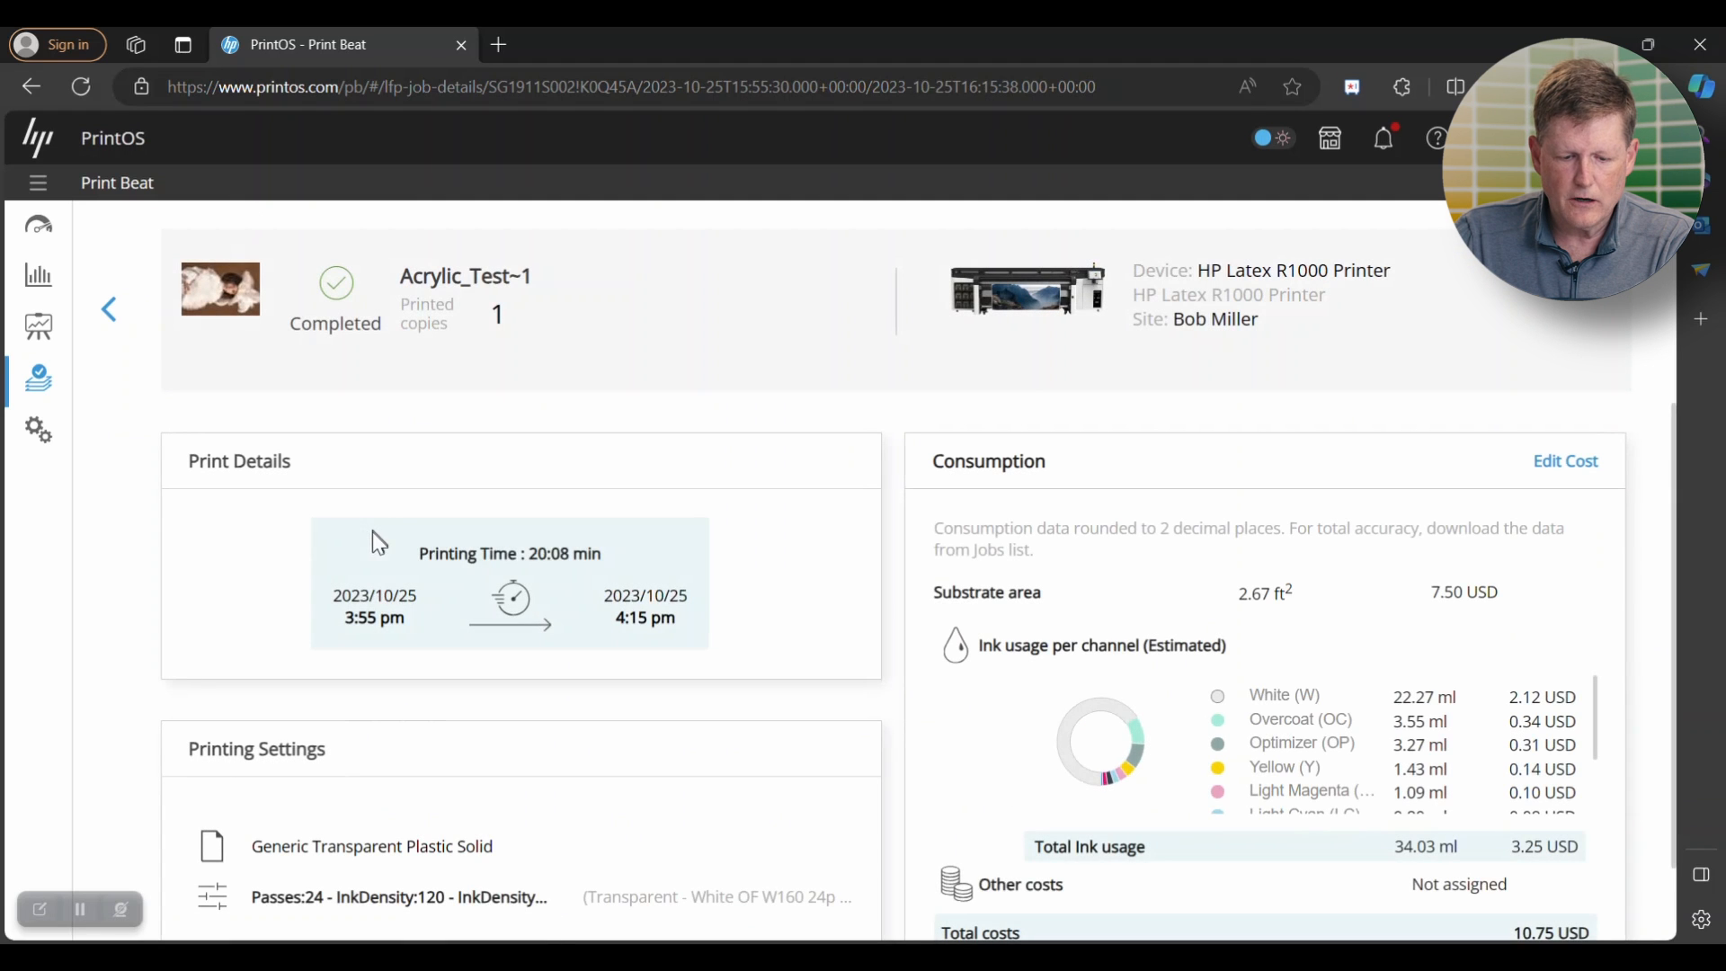
{"action": "scroll", "coordinate": [899, 634], "scroll_direction": "down", "scroll_amount": 1}
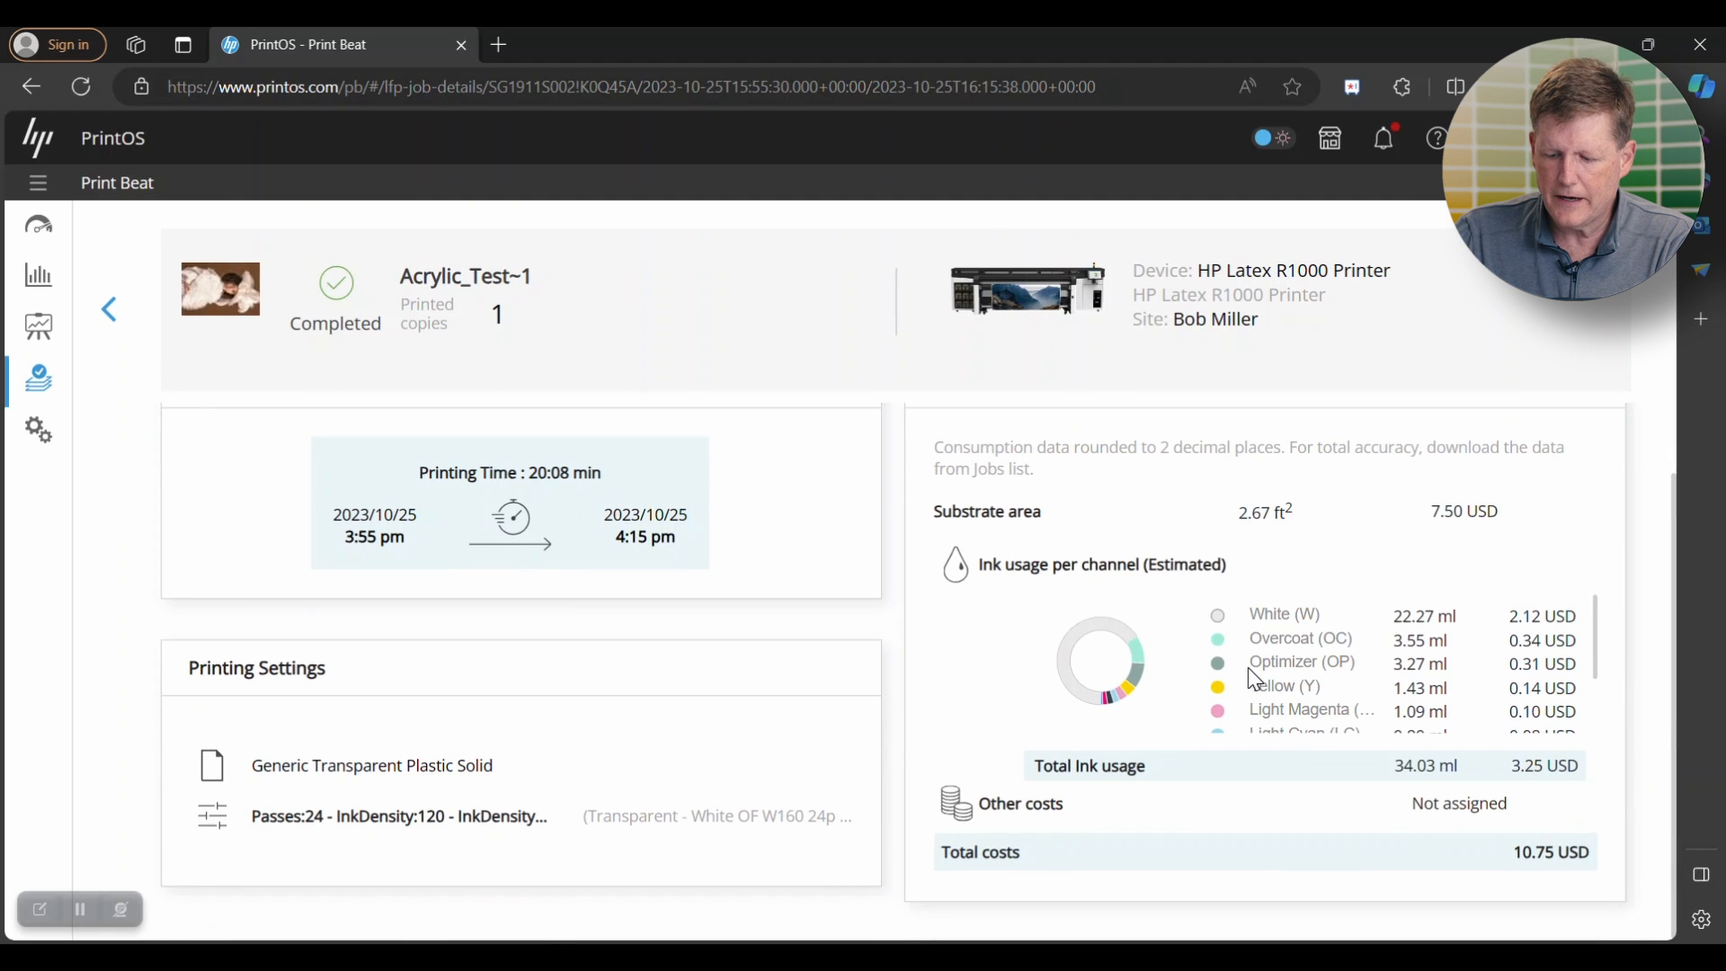
{"action": "scroll", "coordinate": [1251, 674], "scroll_direction": "down", "scroll_amount": 1}
{"action": "scroll", "coordinate": [1256, 686], "scroll_direction": "up", "scroll_amount": 1}
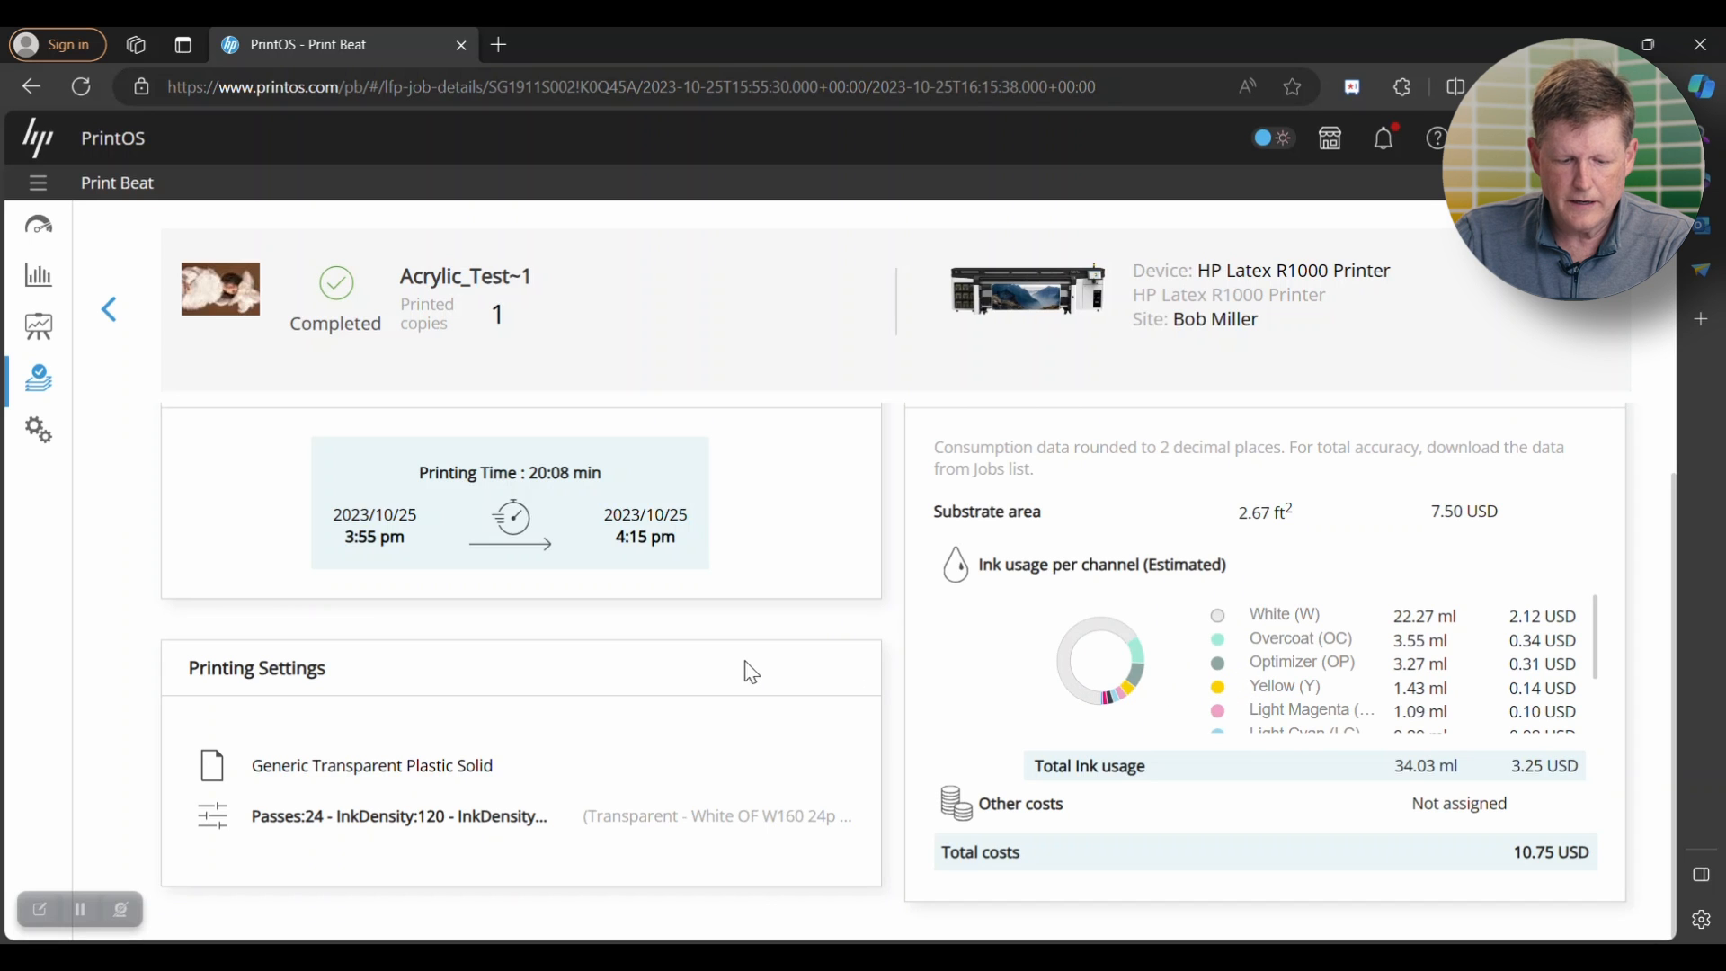
{"action": "scroll", "coordinate": [633, 705], "scroll_direction": "down", "scroll_amount": 1}
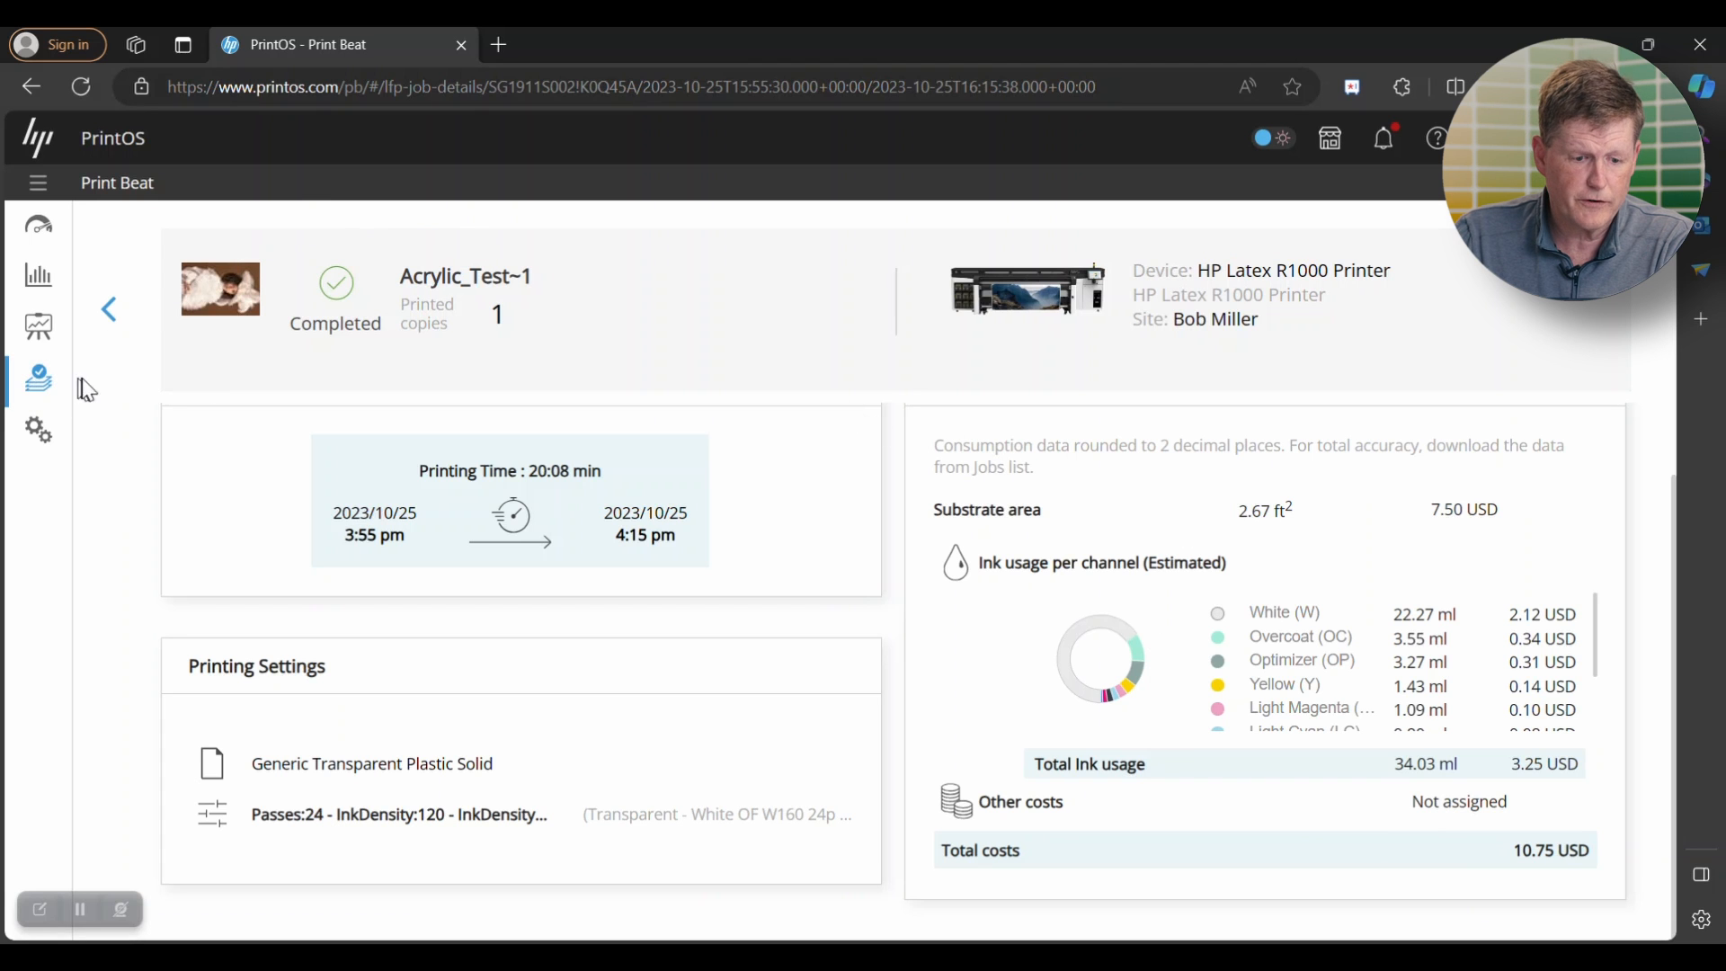
{"action": "left_click", "coordinate": [59, 389]}
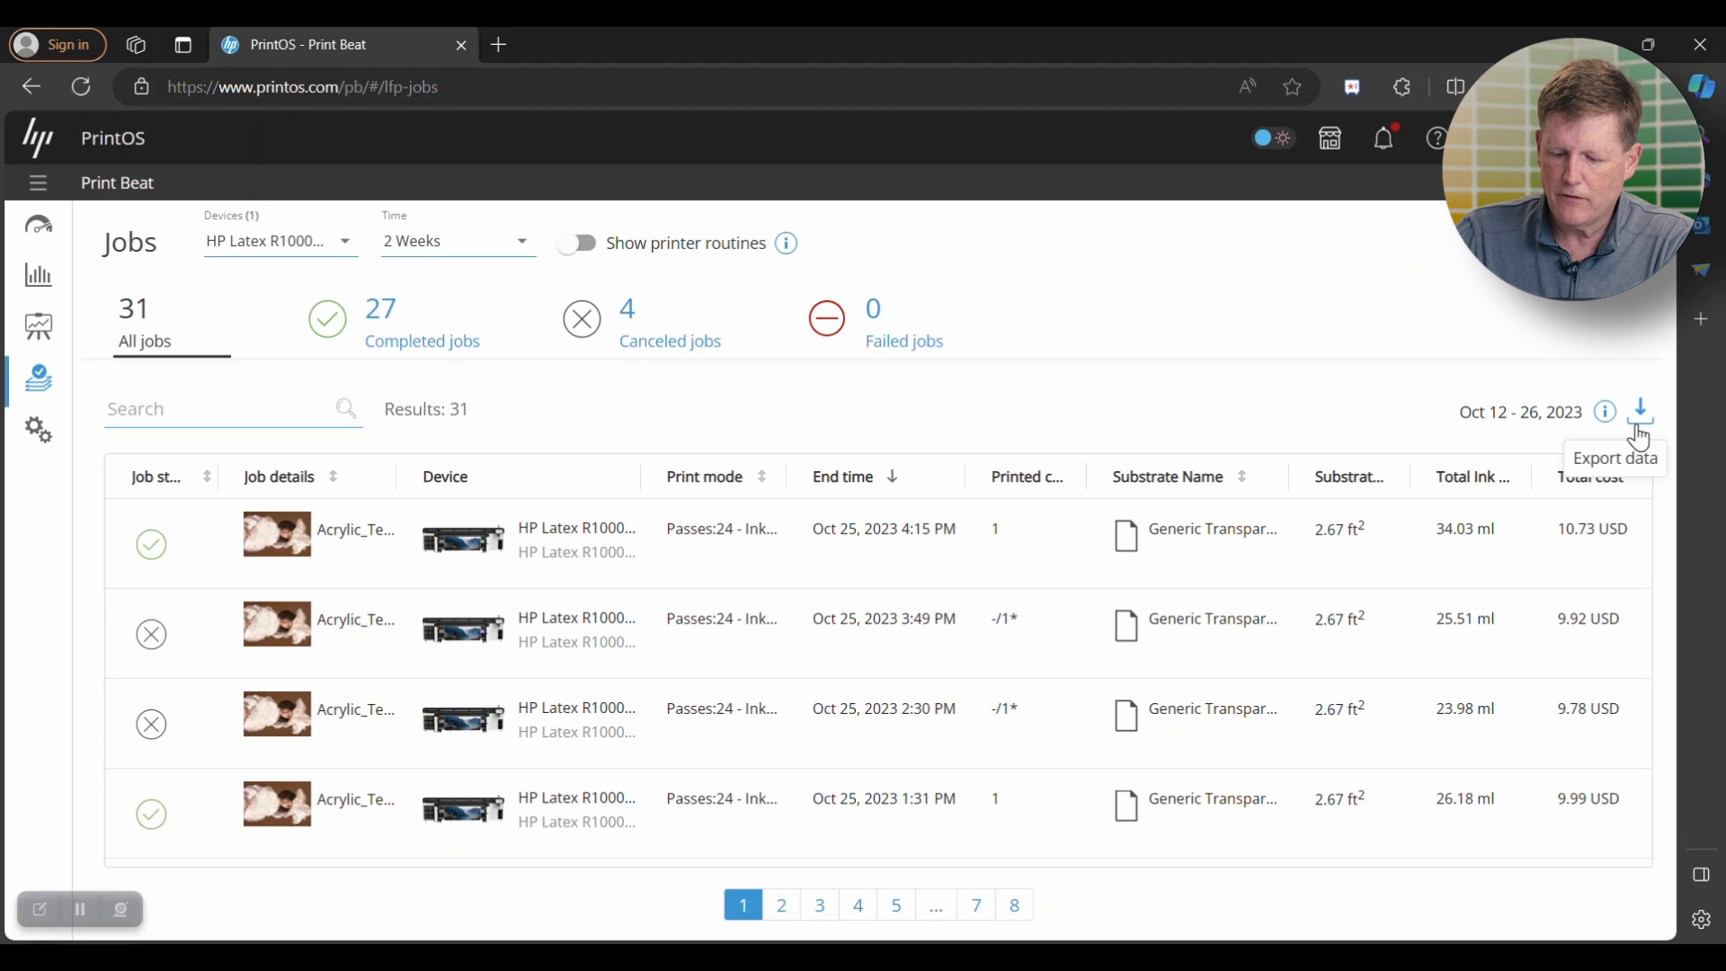
- Switch to the exported LFP Jobs table in Excel and review its headers and the per-ink usage and cost columns
{"action": "left_click", "coordinate": [1277, 958]}
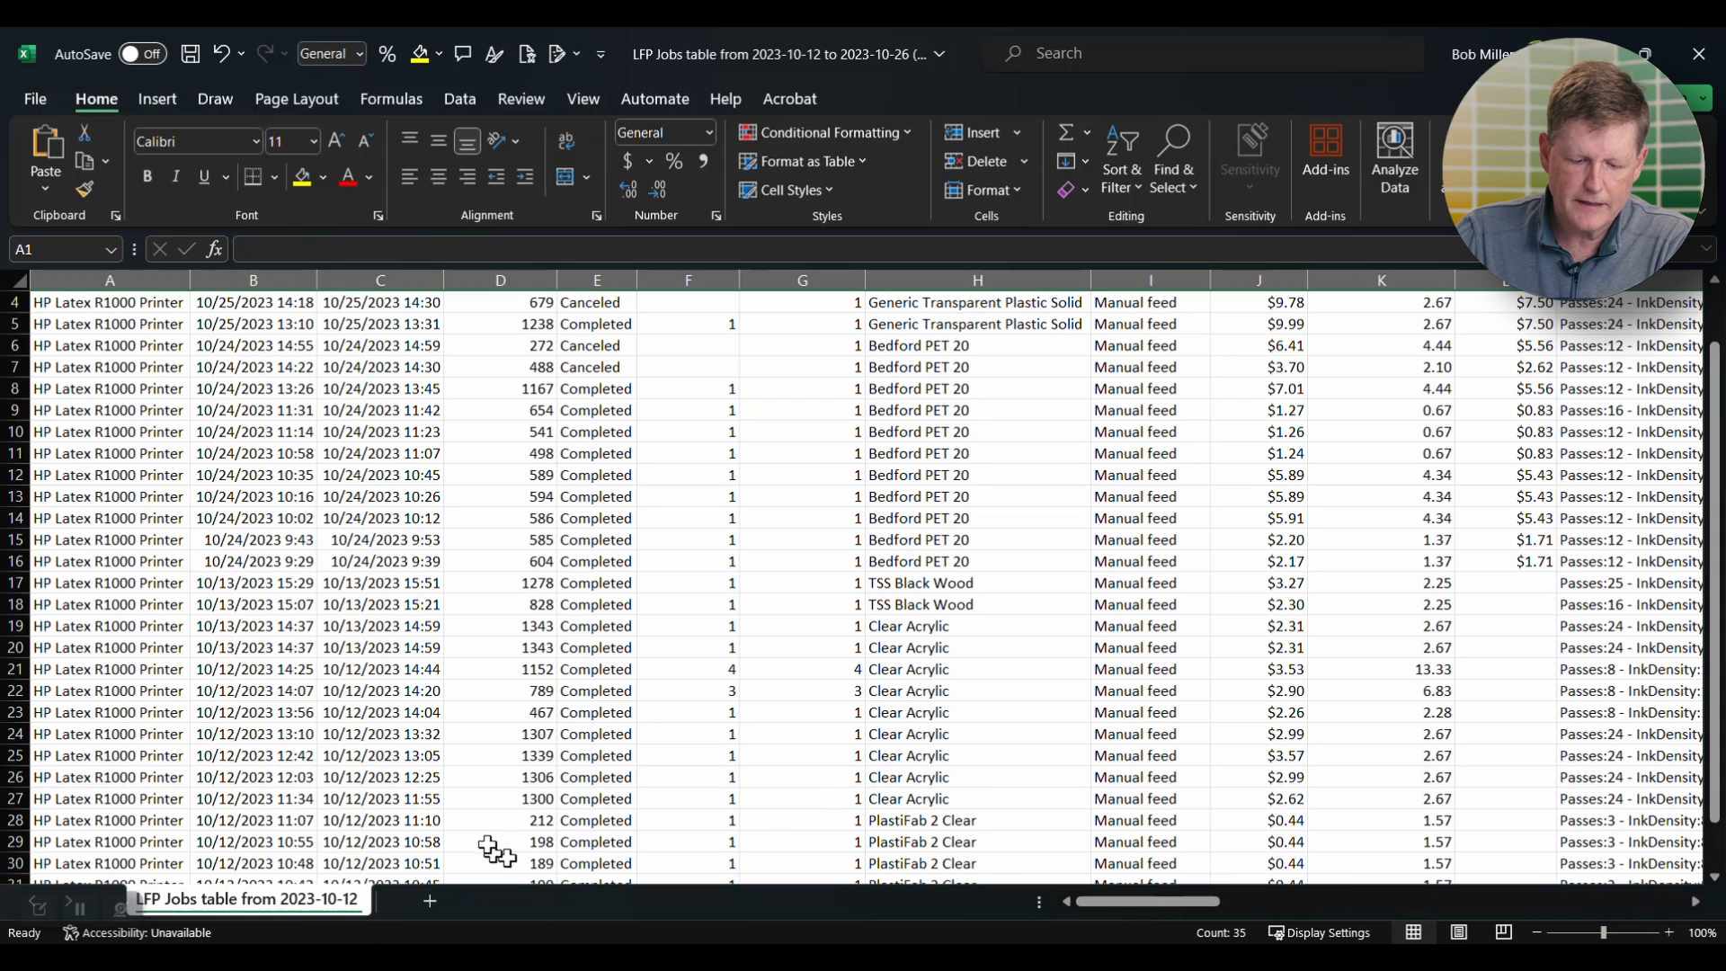
{"action": "scroll", "coordinate": [467, 635], "scroll_direction": "up", "scroll_amount": 1}
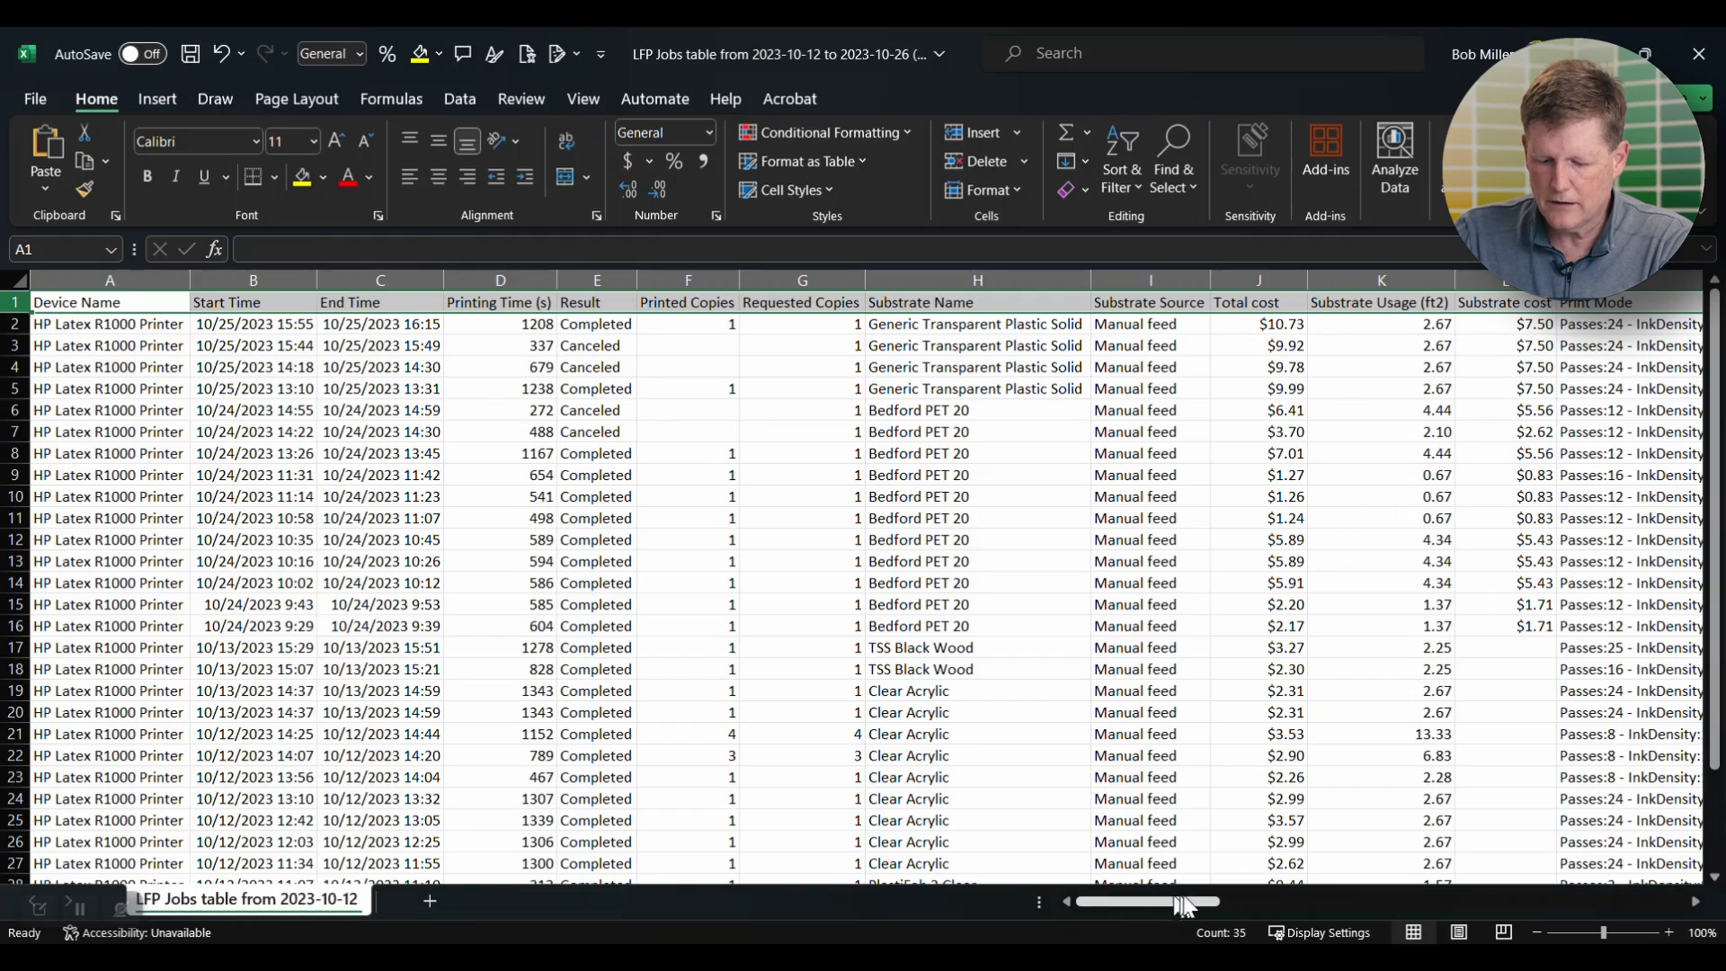
{"action": "left_click_drag", "start_coordinate": [1189, 907], "coordinate": [1383, 935]}
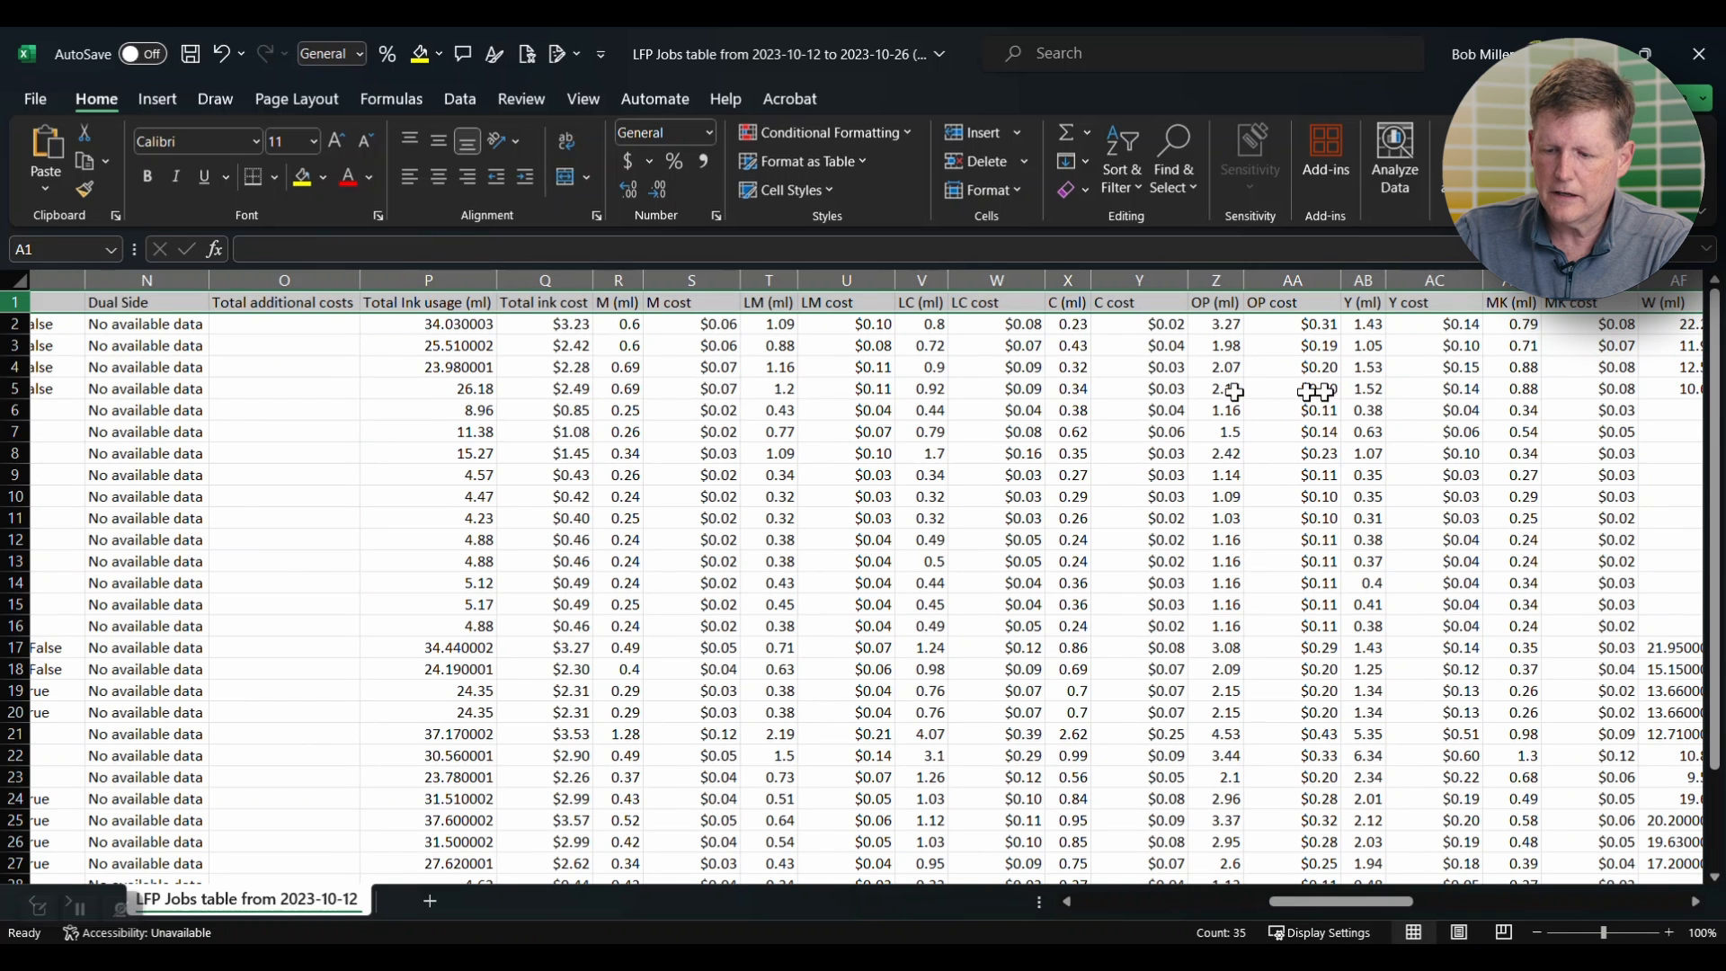